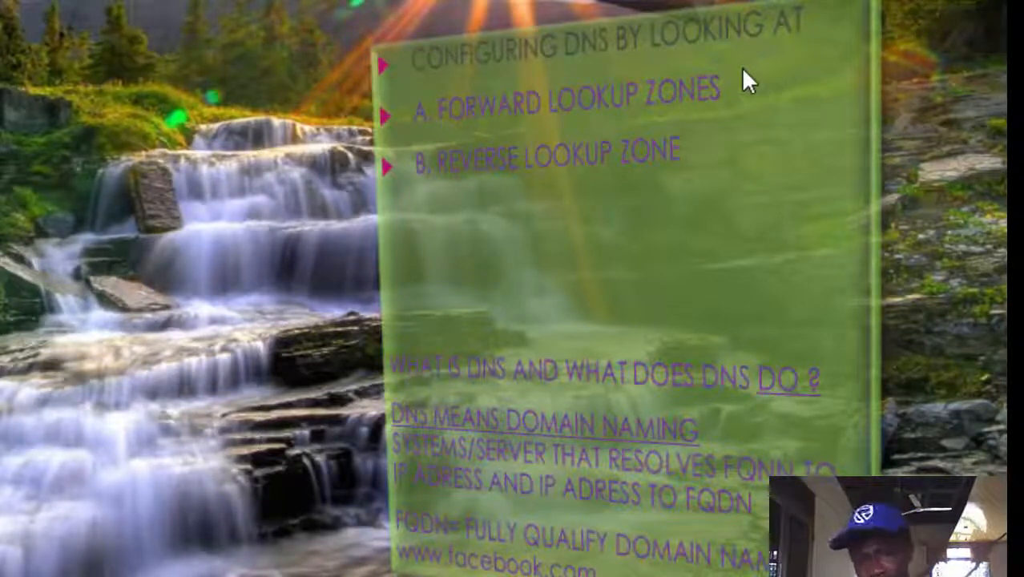
- Reveal the taskbar over the running slide show and switch to the WINDOWS SERVER 2016 virtual machine in VirtualBox
left_click(393, 236)
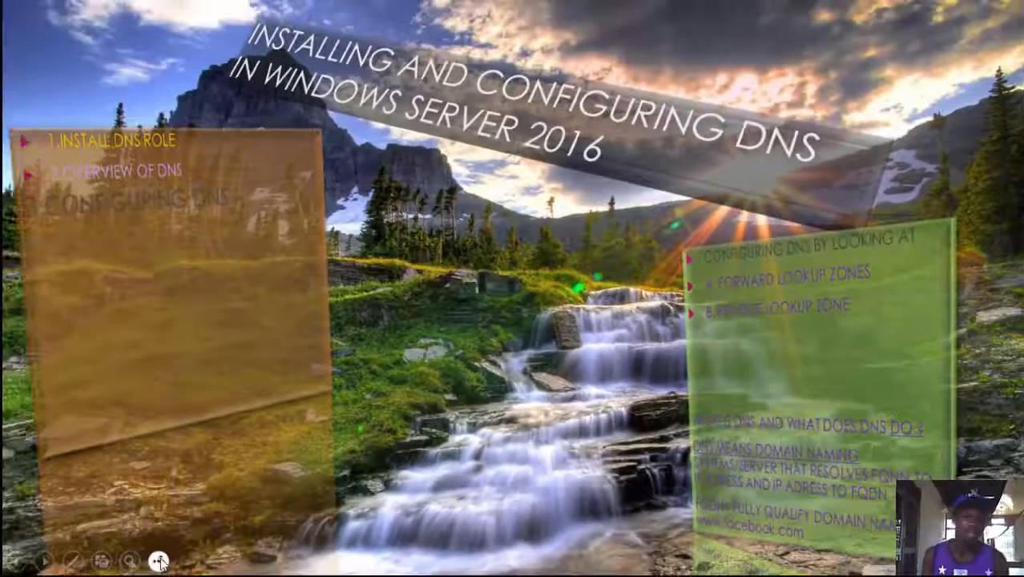
left_click(159, 561)
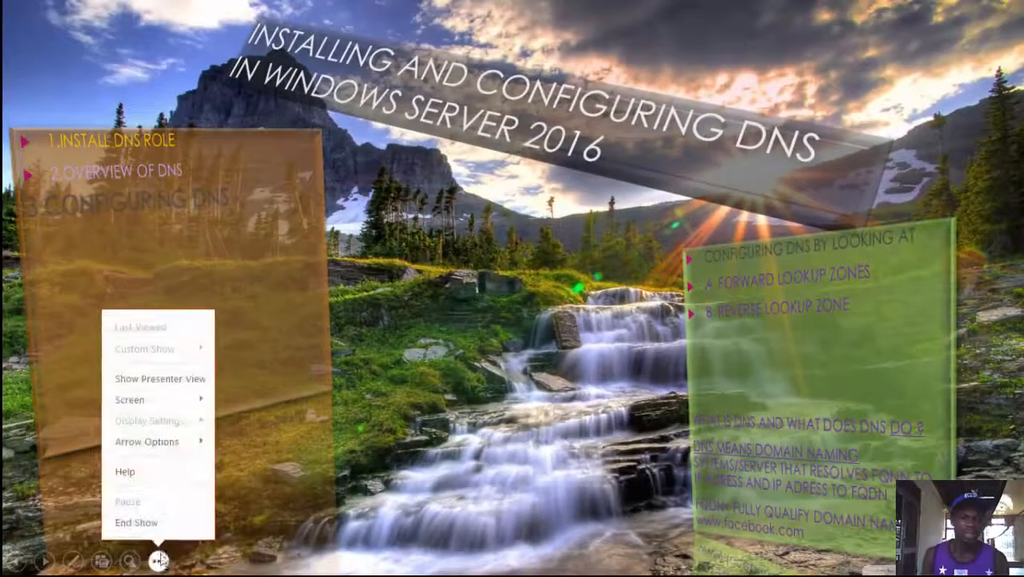
mouse_move(196, 399)
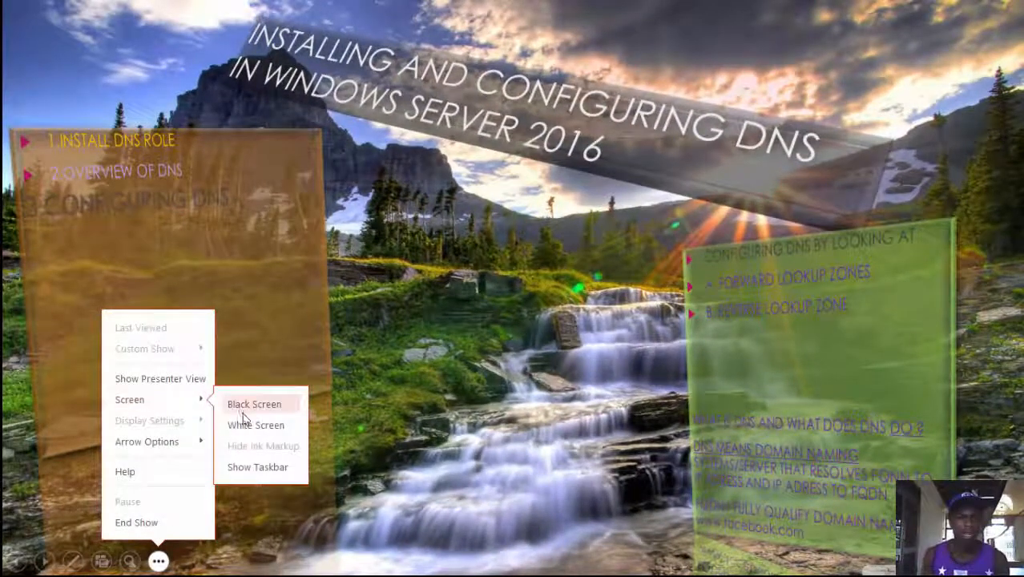
left_click(263, 469)
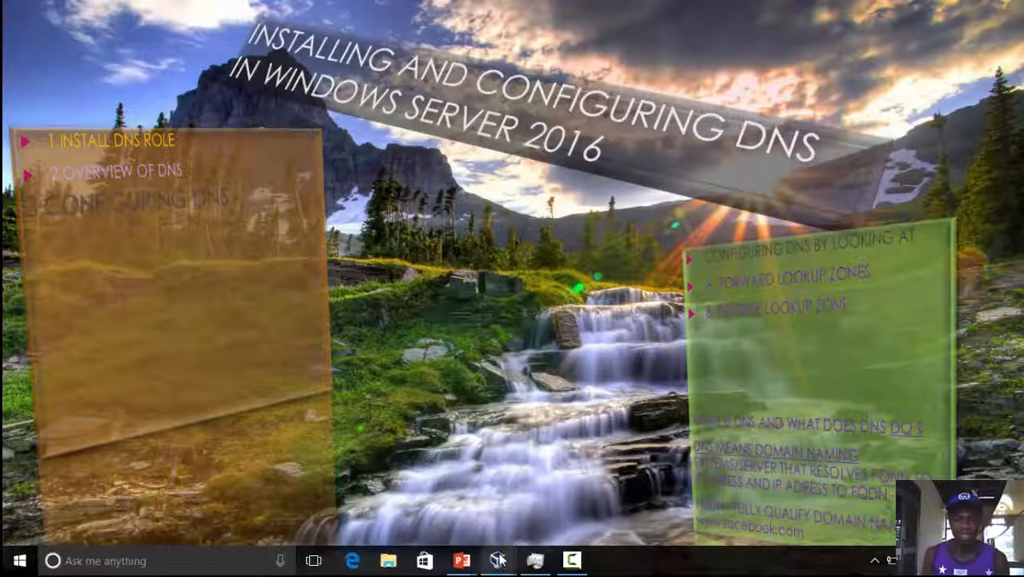
mouse_move(505, 551)
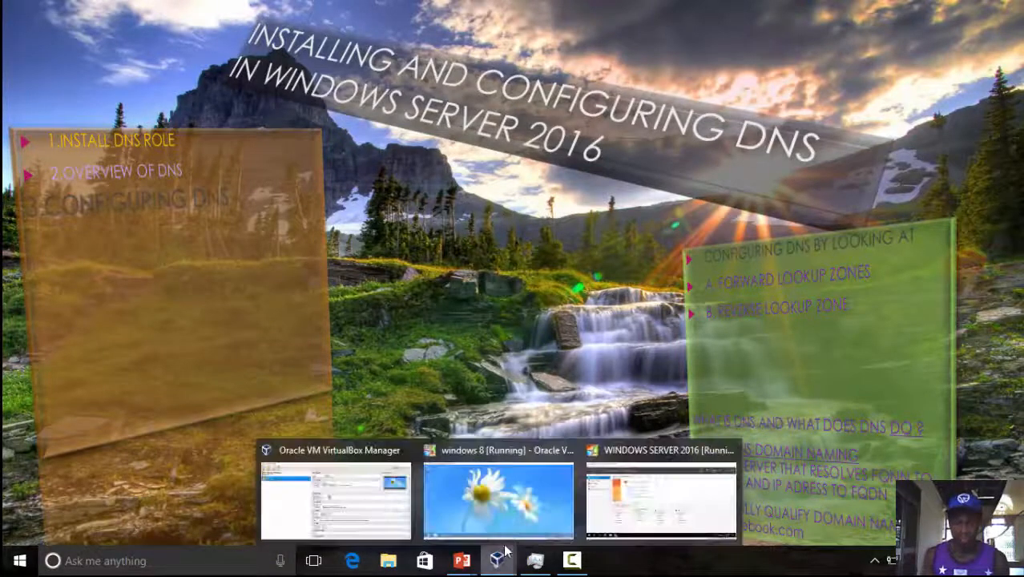
left_click(629, 500)
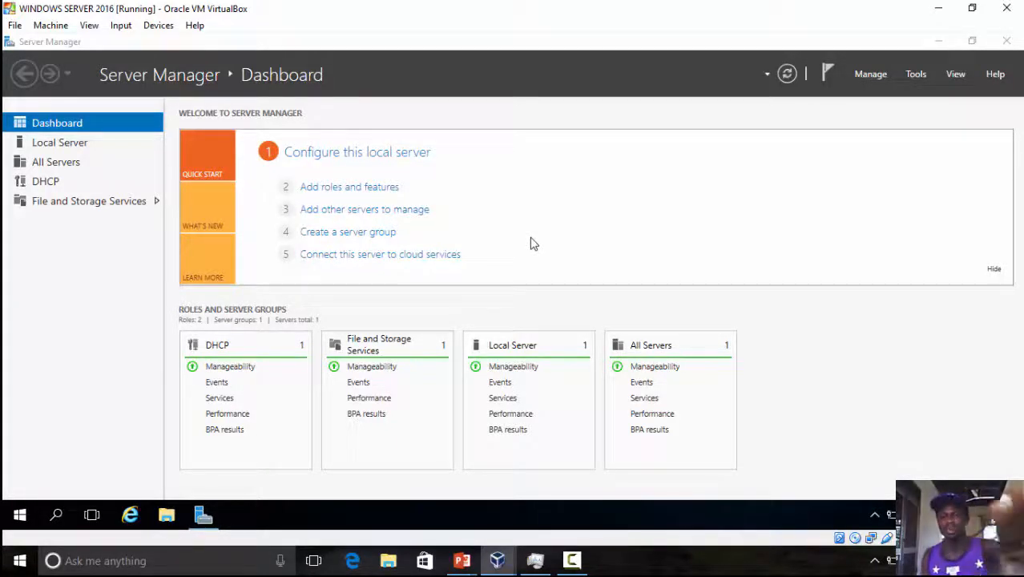
- Start adding roles and features with a role-based or feature-based installation on the server WIN-DC01 from the server pool
left_click(872, 75)
left_click(878, 93)
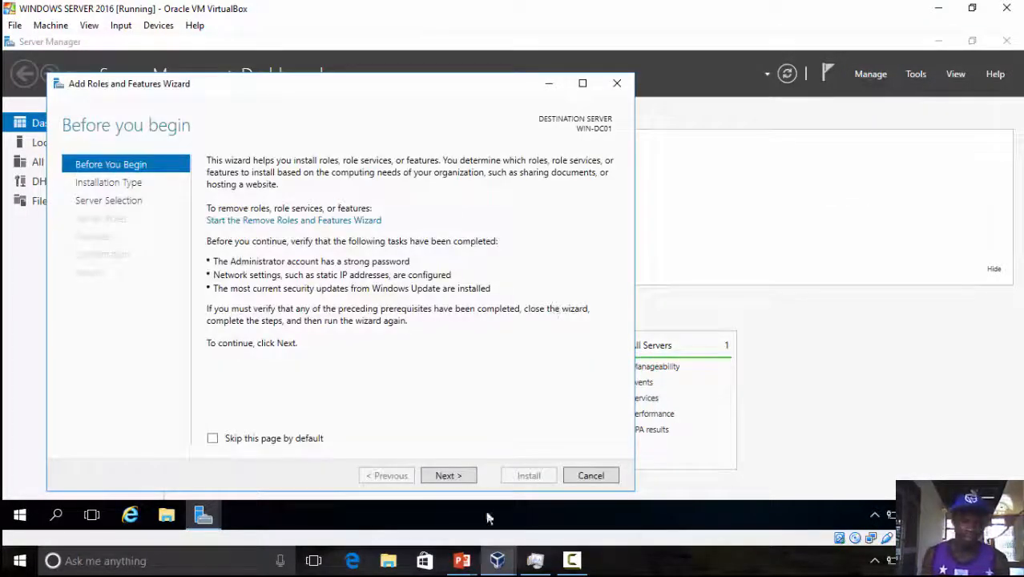
left_click(451, 475)
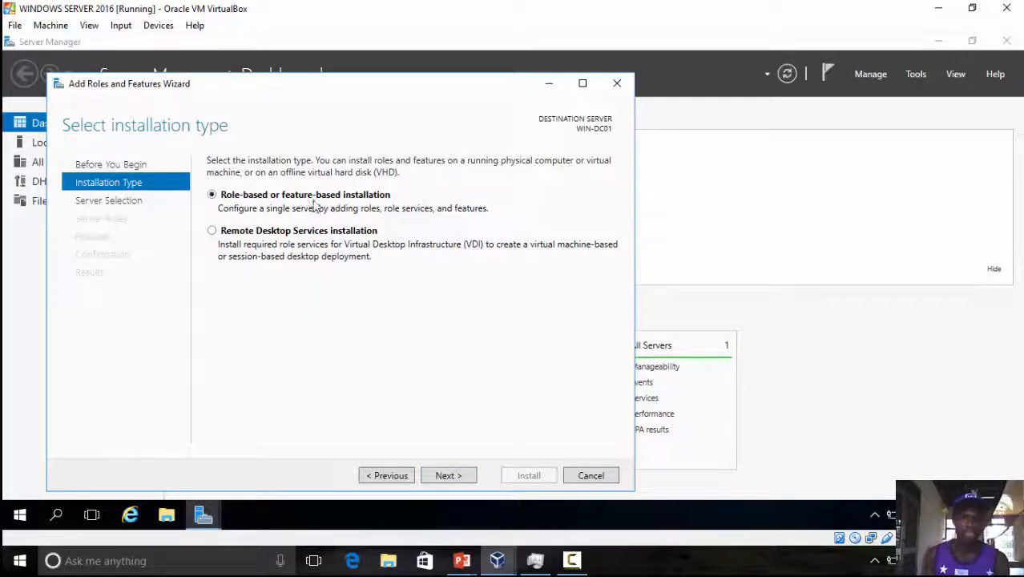
left_click(444, 476)
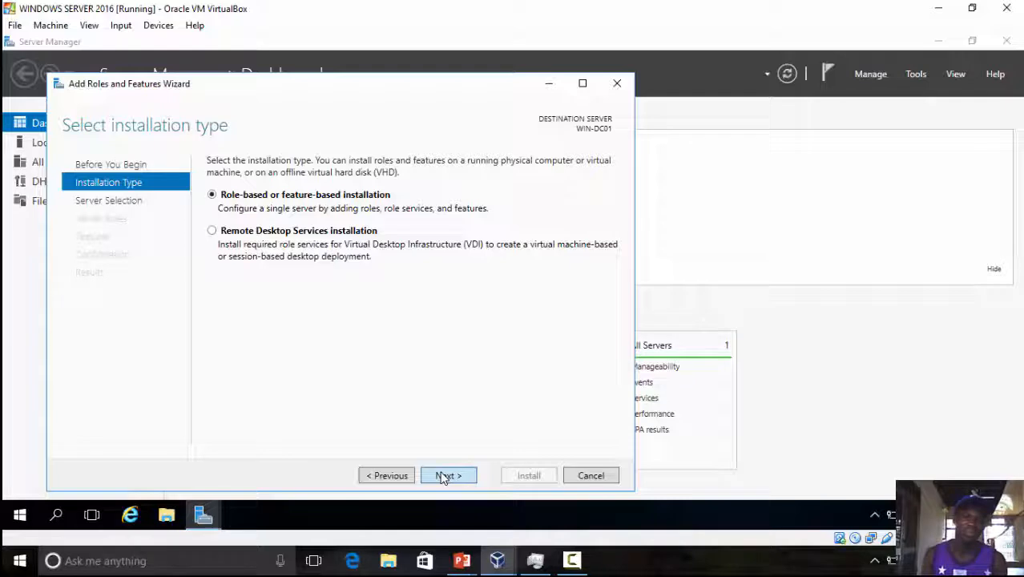
left_click(443, 476)
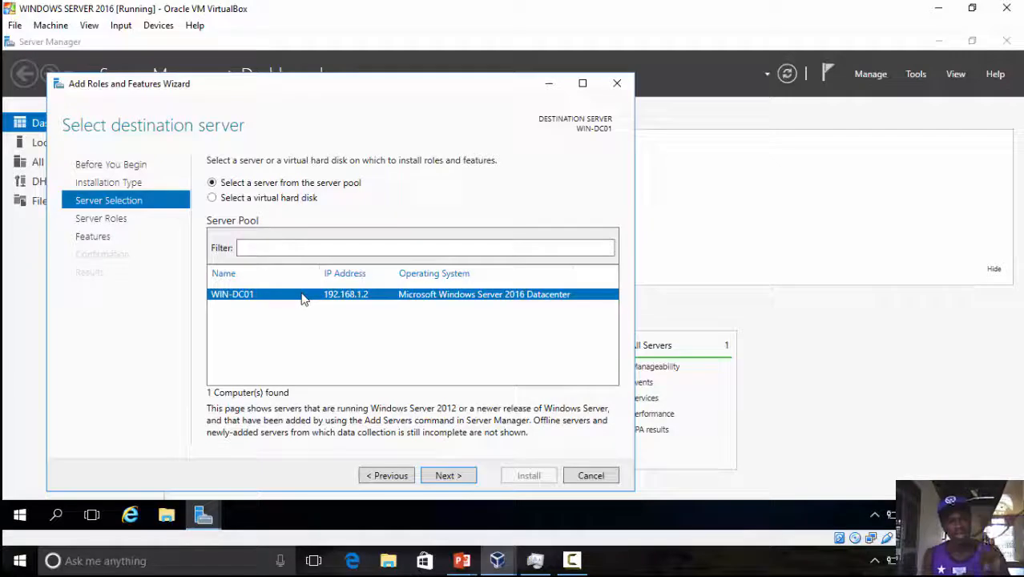
left_click(440, 475)
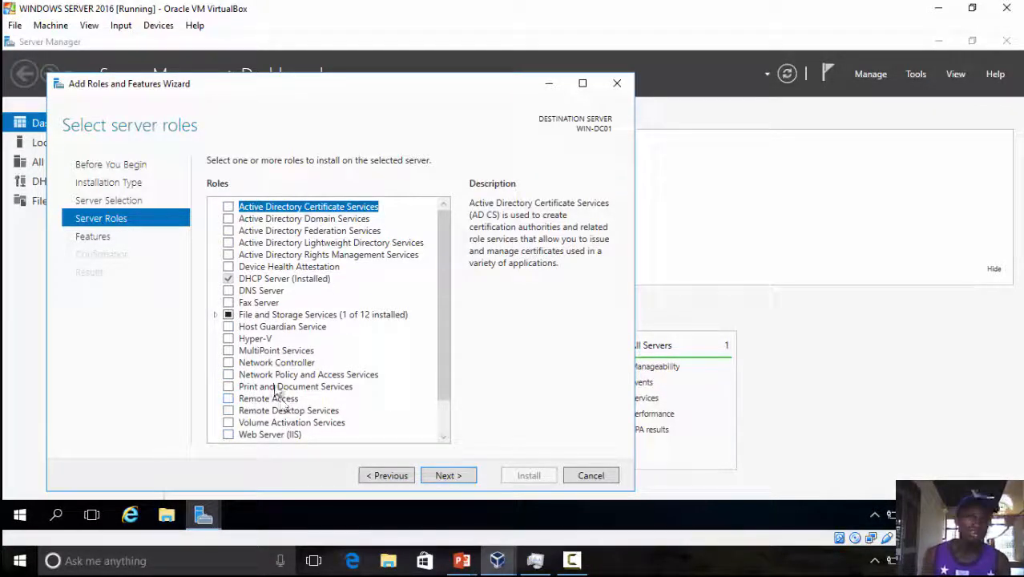
- Select the DNS Server role and add its required features, including the management tools
left_click(251, 292)
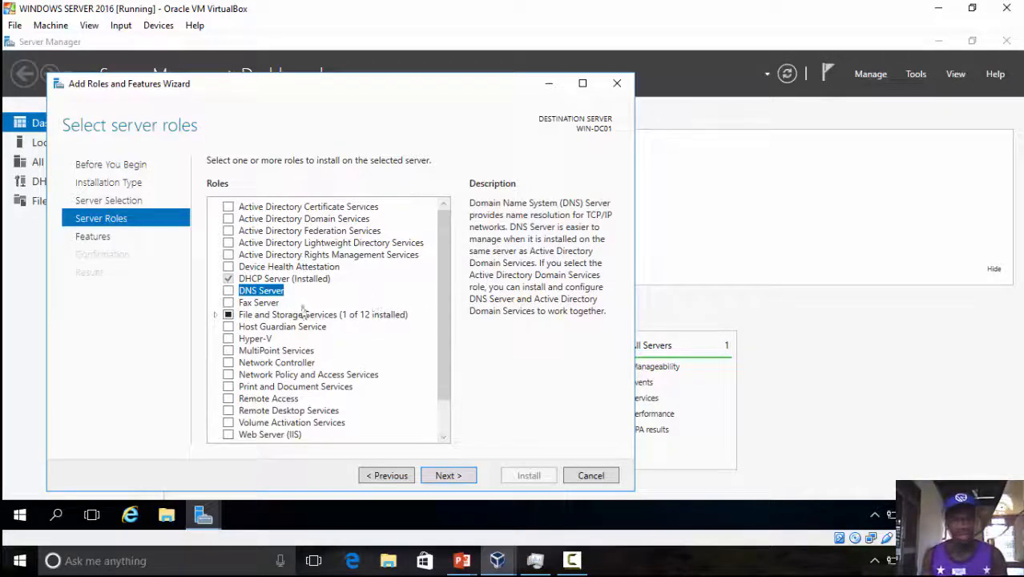
left_click(229, 289)
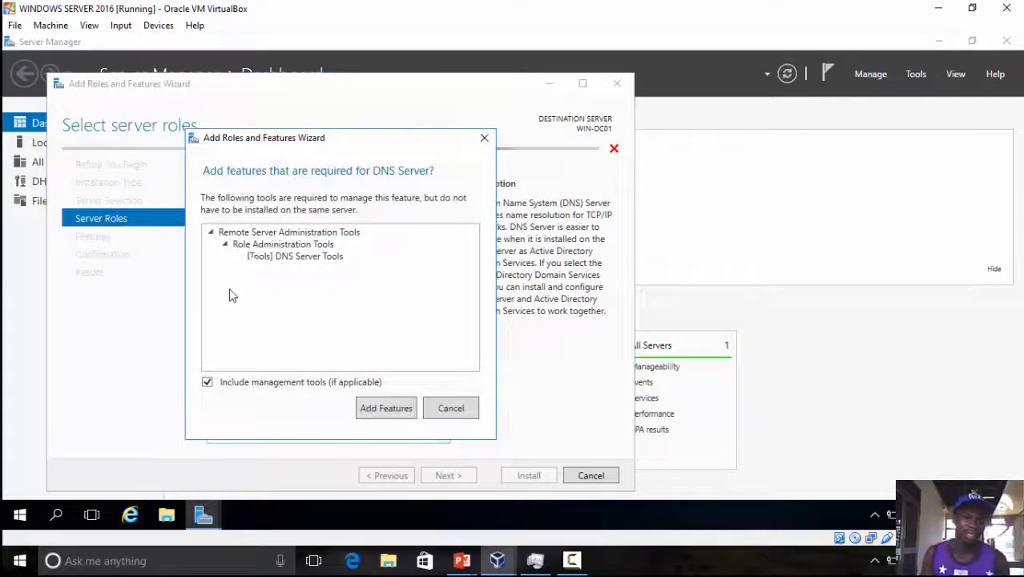
left_click(369, 408)
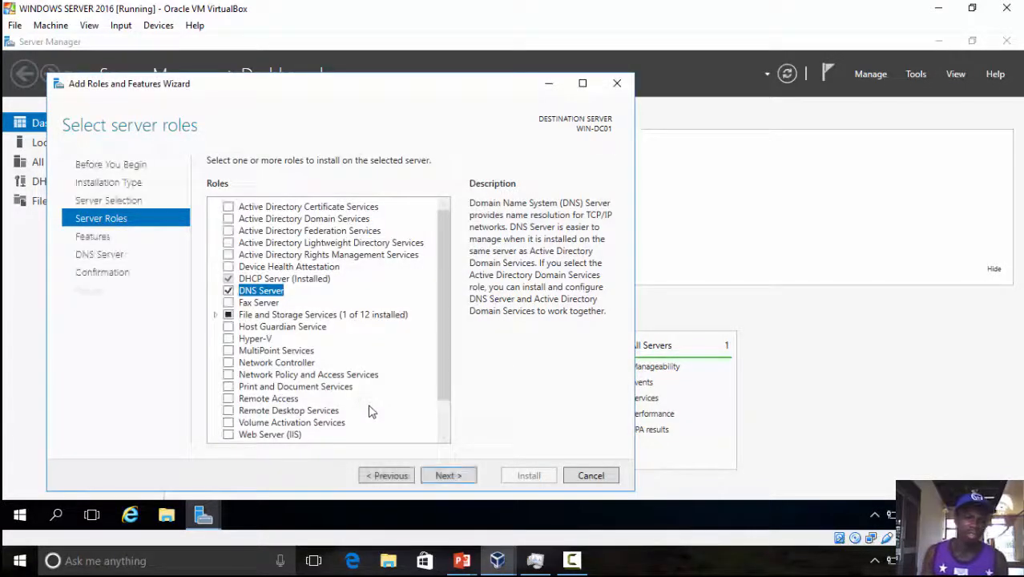
- Keep the default feature selection and start installing the DNS Server role without automatic restart
left_click(447, 476)
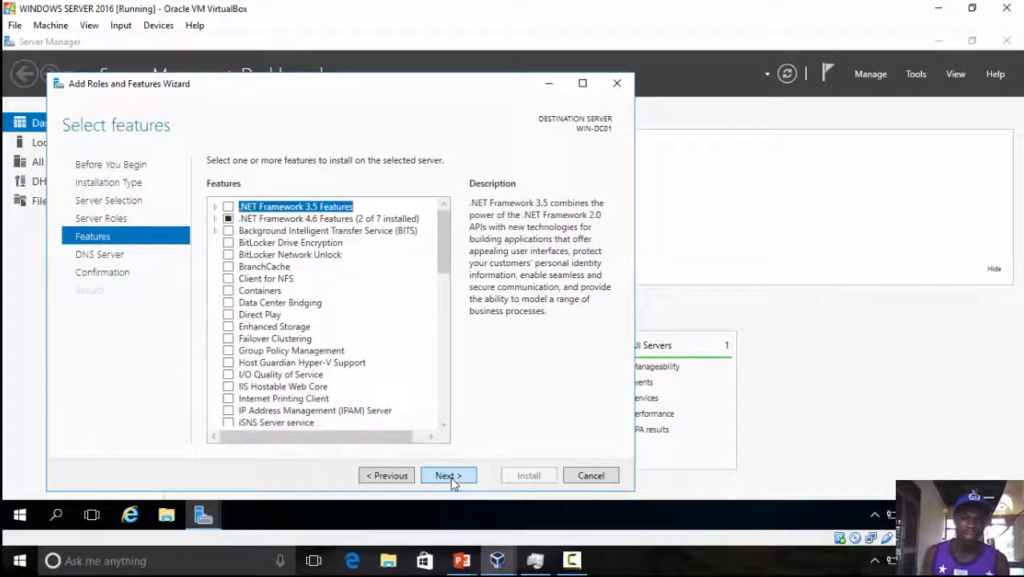
left_click(449, 476)
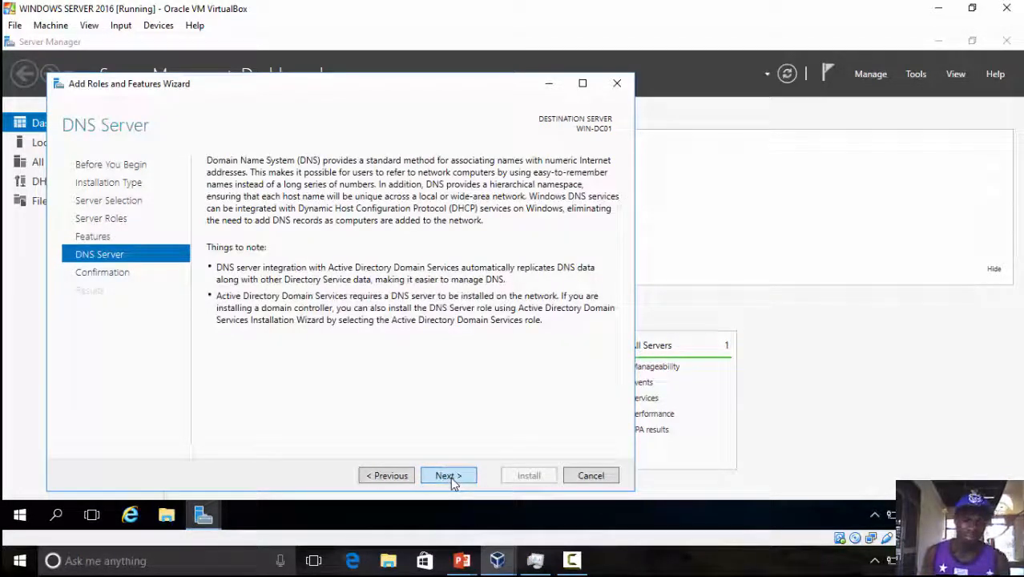
left_click(449, 476)
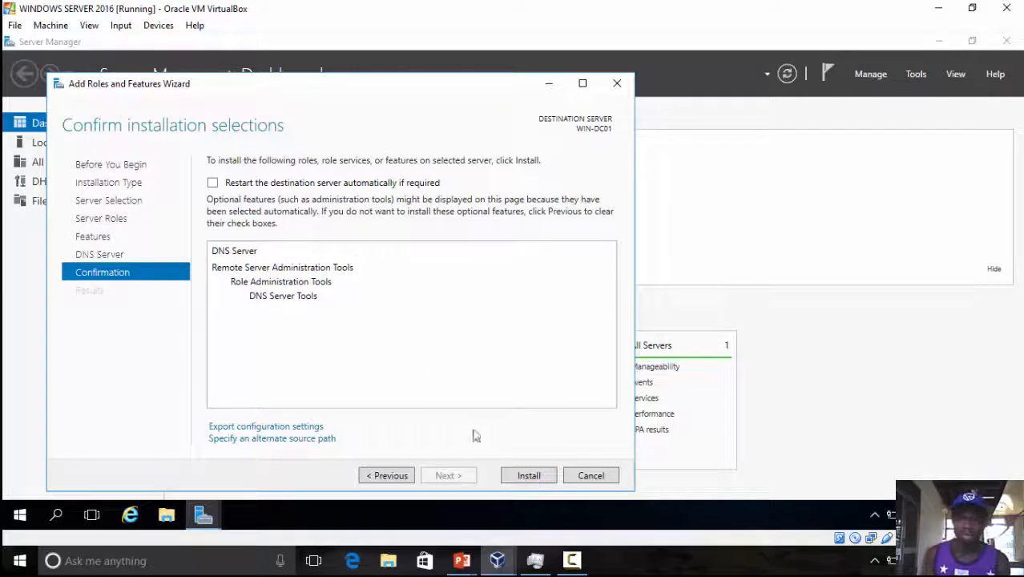
left_click(527, 478)
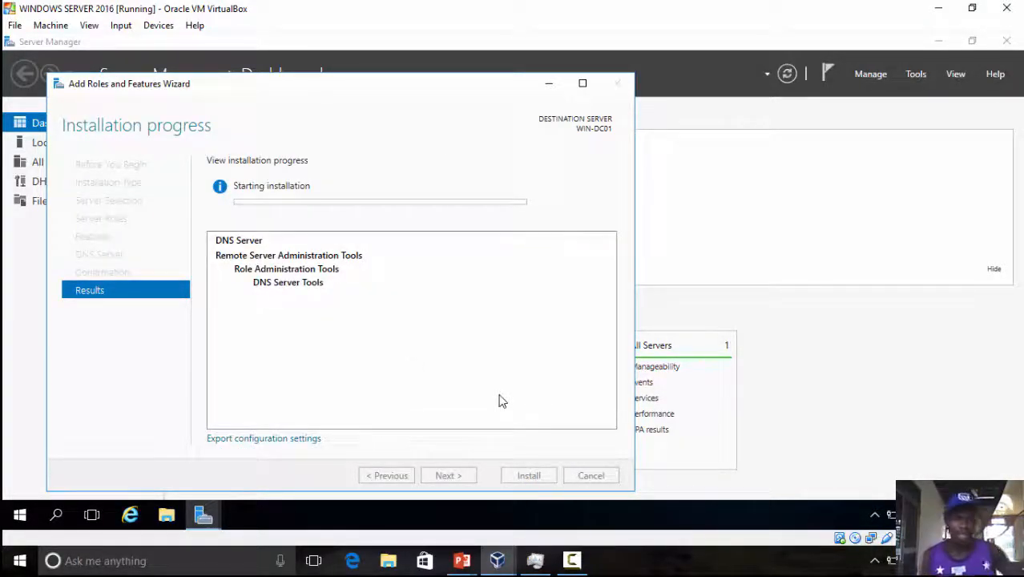
- Switch to the PowerPoint presentation, exit the ended slide show and restart it from the beginning
left_click(462, 560)
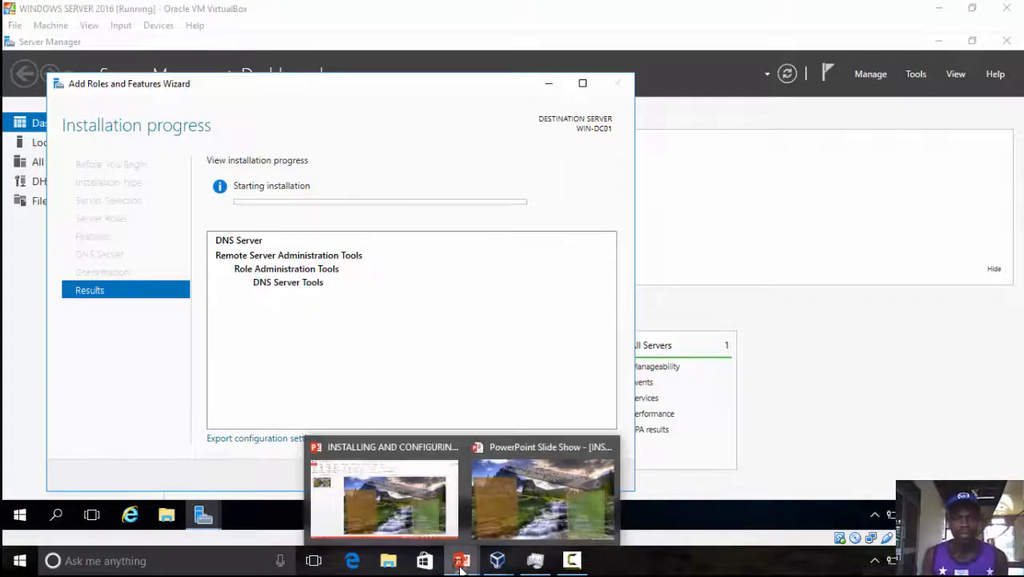
left_click(510, 531)
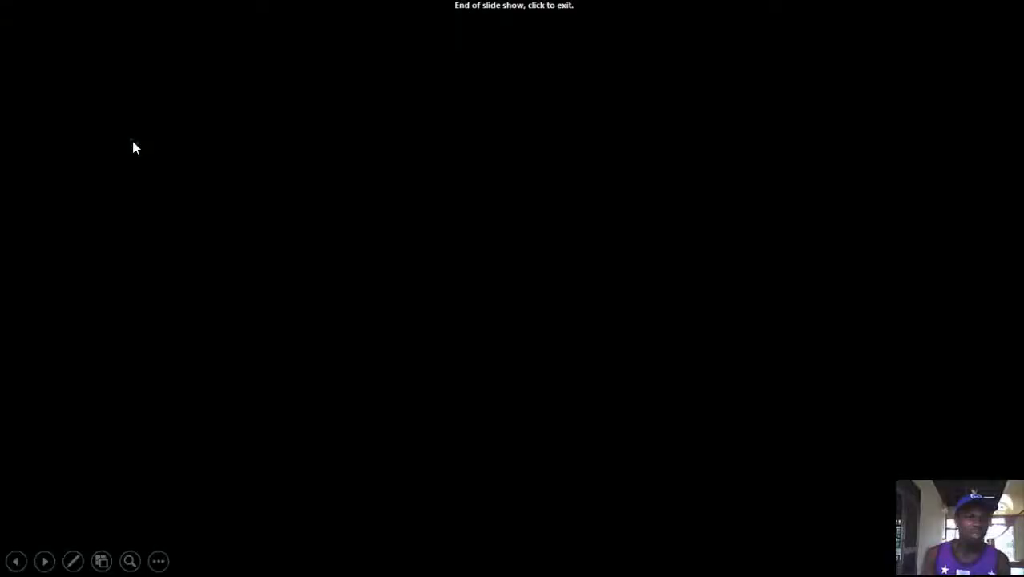
left_click(132, 141)
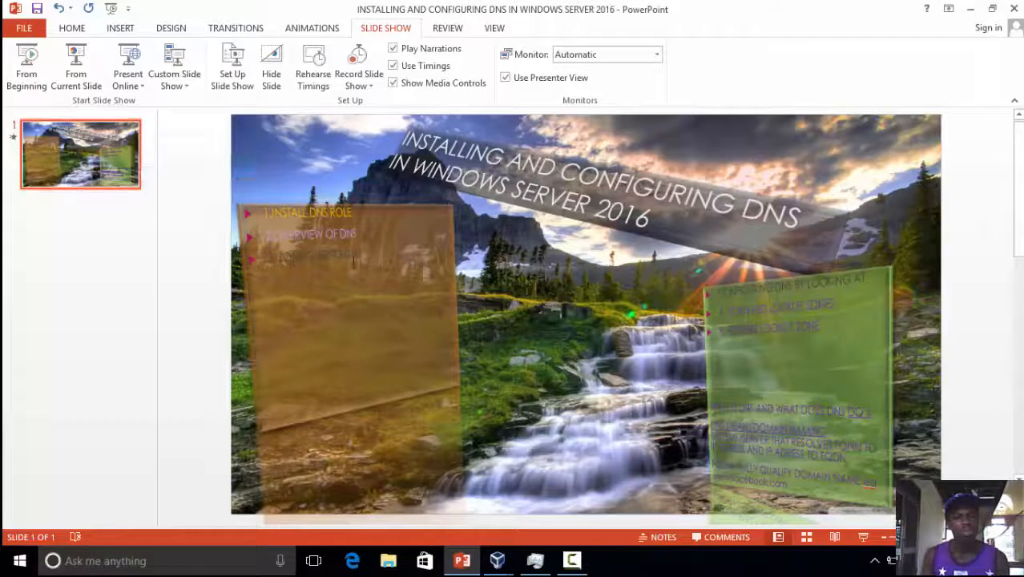
left_click(32, 70)
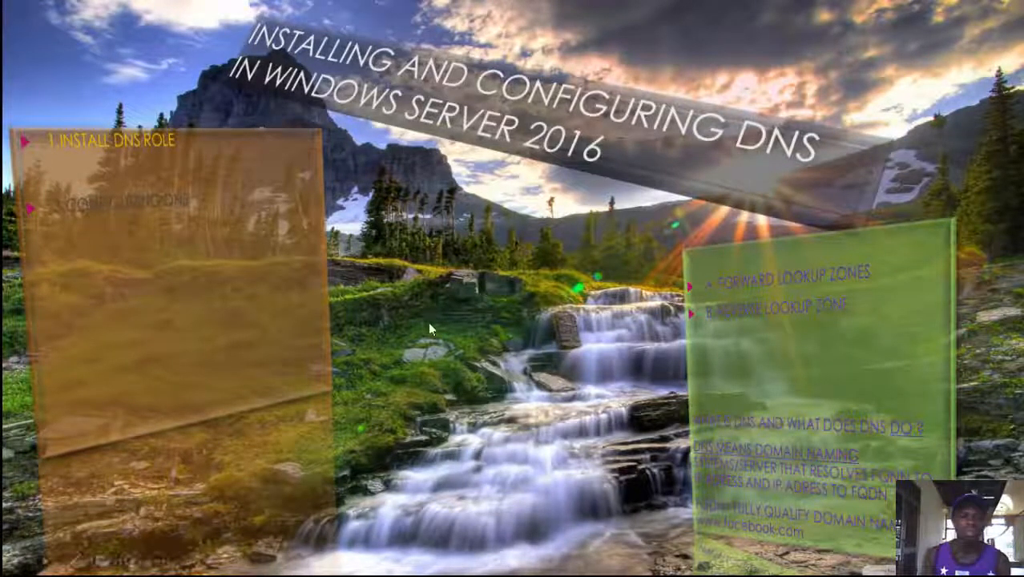
- Display the taskbar over the restarted slide show and return to the WINDOWS SERVER 2016 virtual machine in VirtualBox
left_click(159, 561)
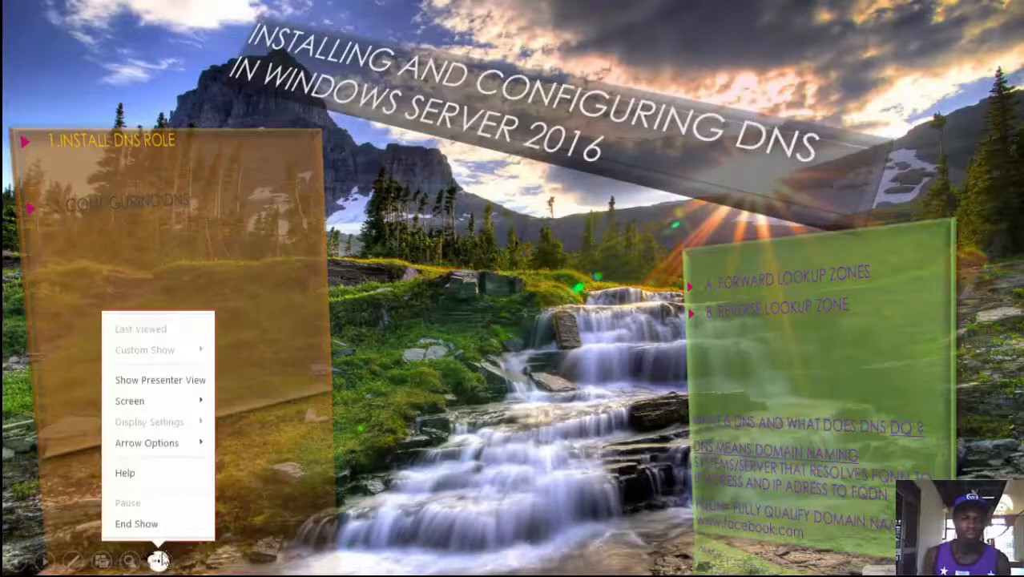
mouse_move(194, 400)
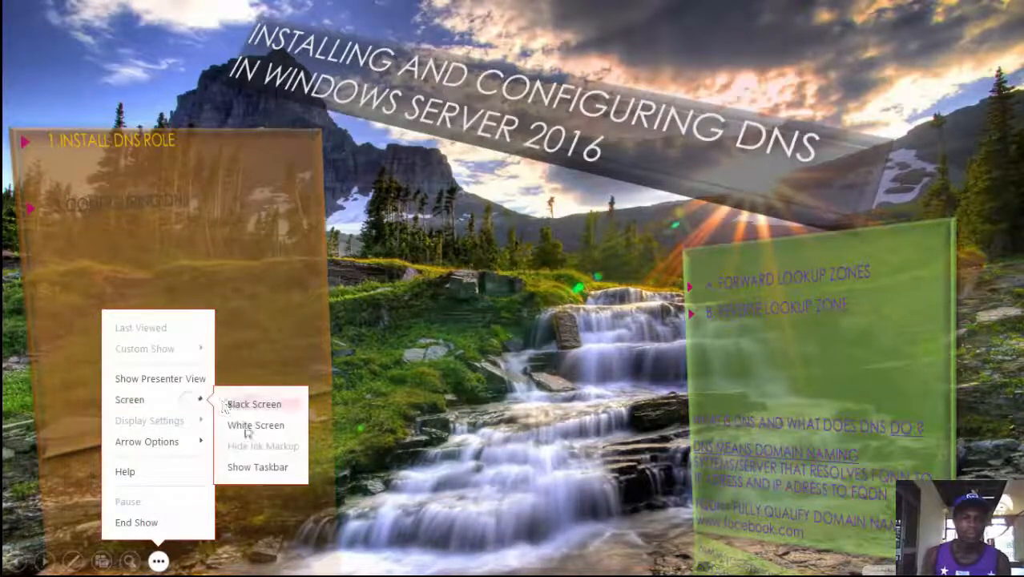
left_click(255, 464)
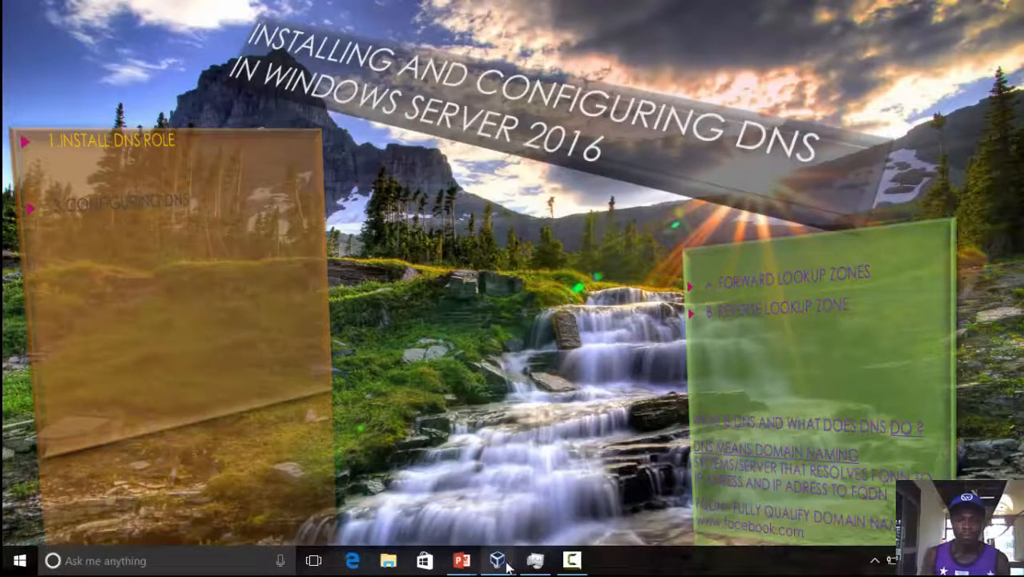
mouse_move(498, 561)
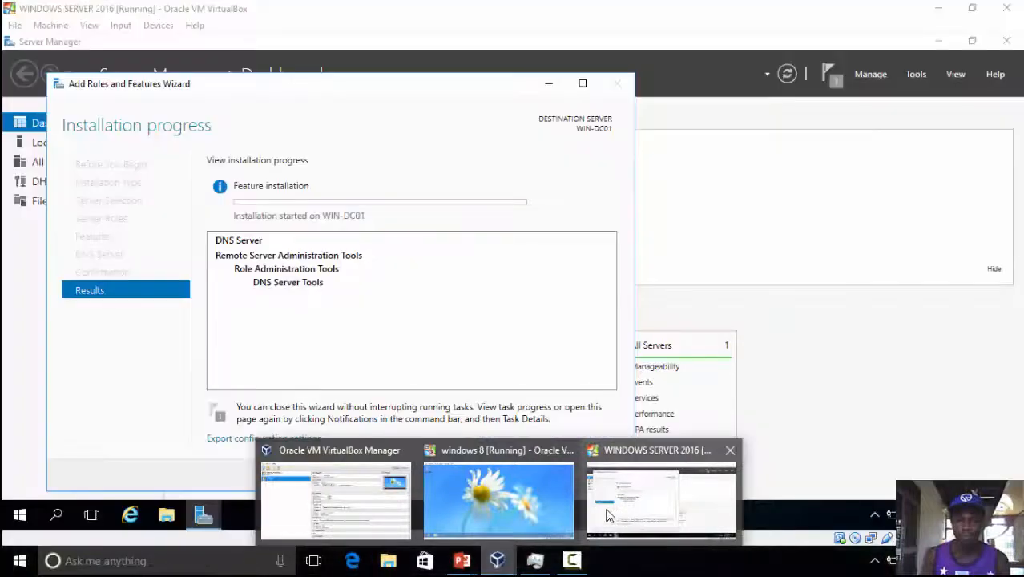
mouse_move(513, 502)
left_click(624, 501)
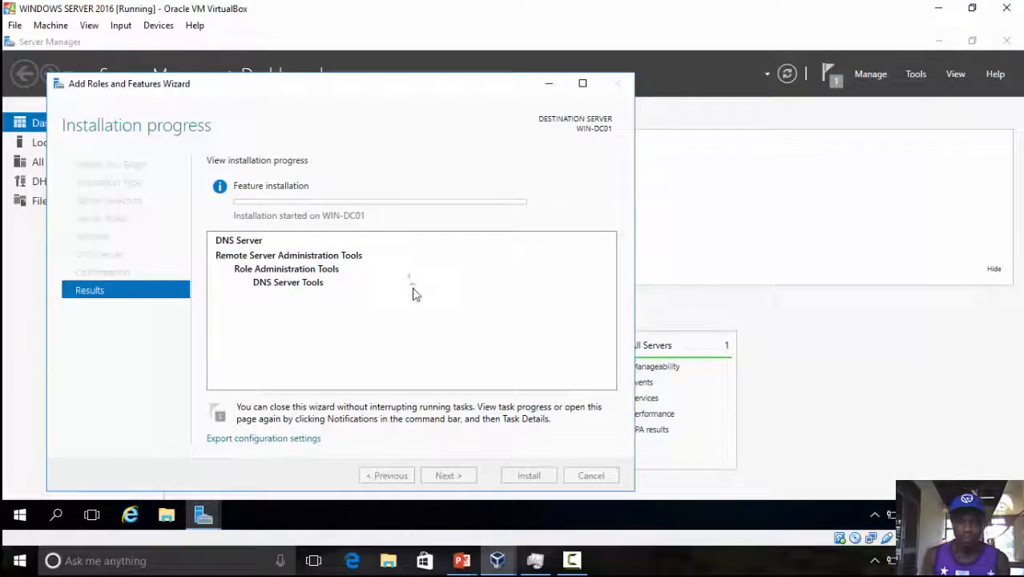
mouse_move(471, 565)
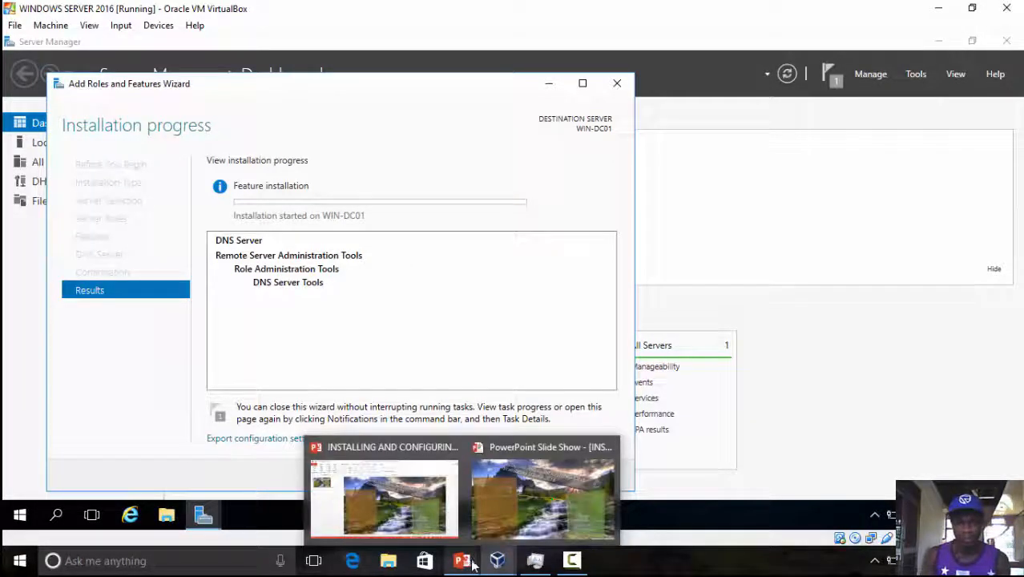
left_click(572, 560)
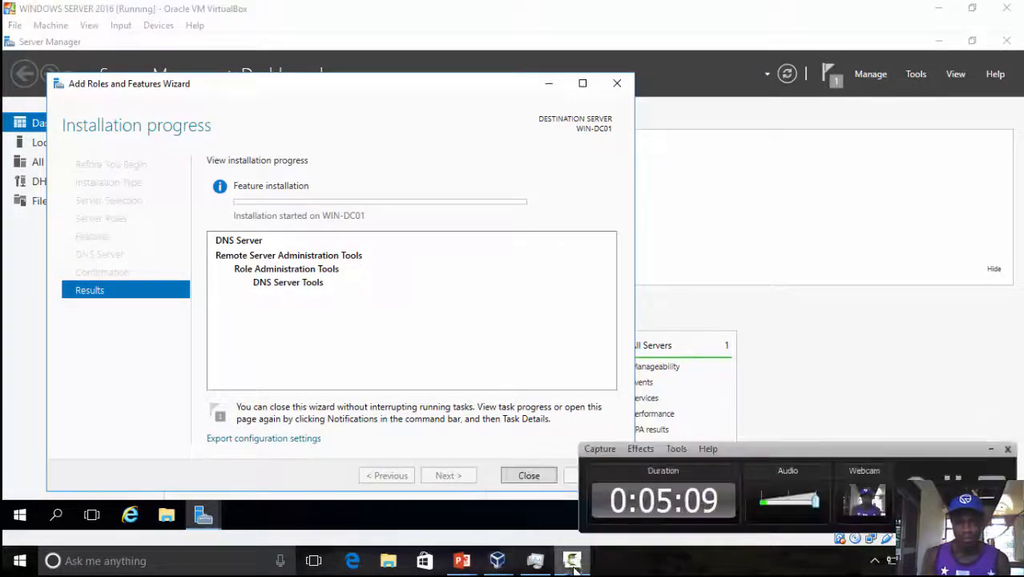
left_click(570, 560)
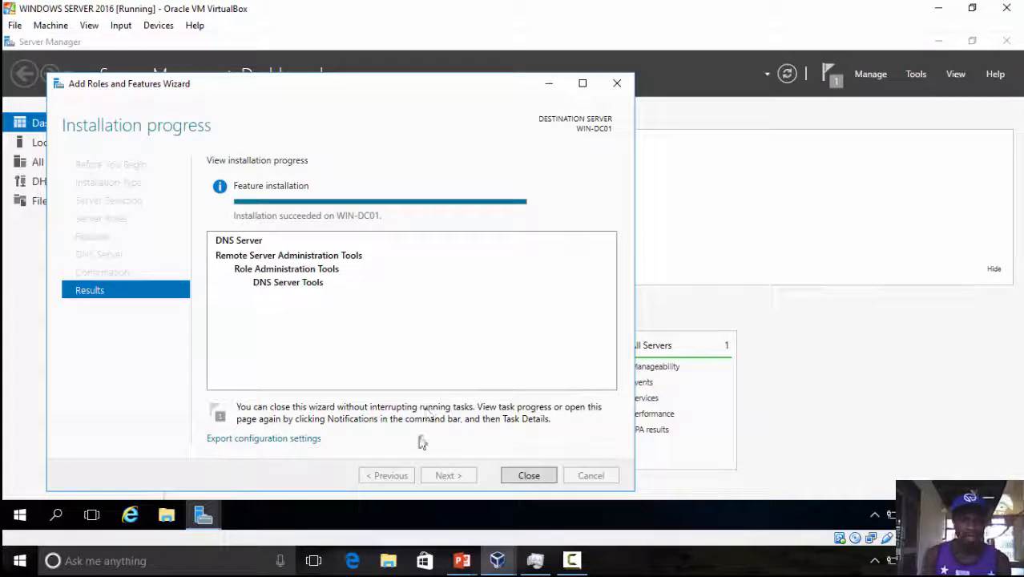
- Close the Add Roles and Features Wizard and dismiss the feature installation notification in Server Manager
left_click(521, 476)
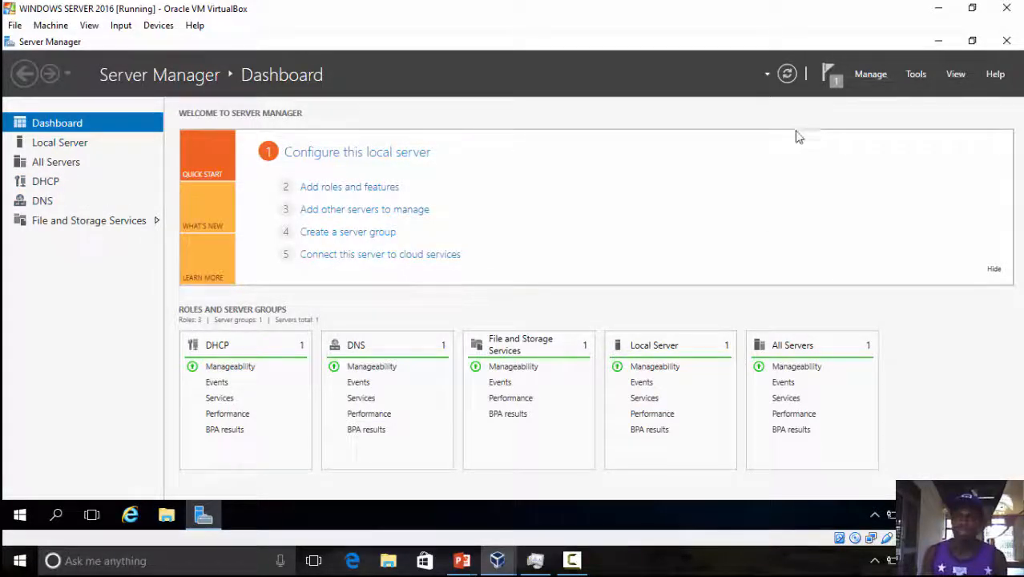
left_click(833, 80)
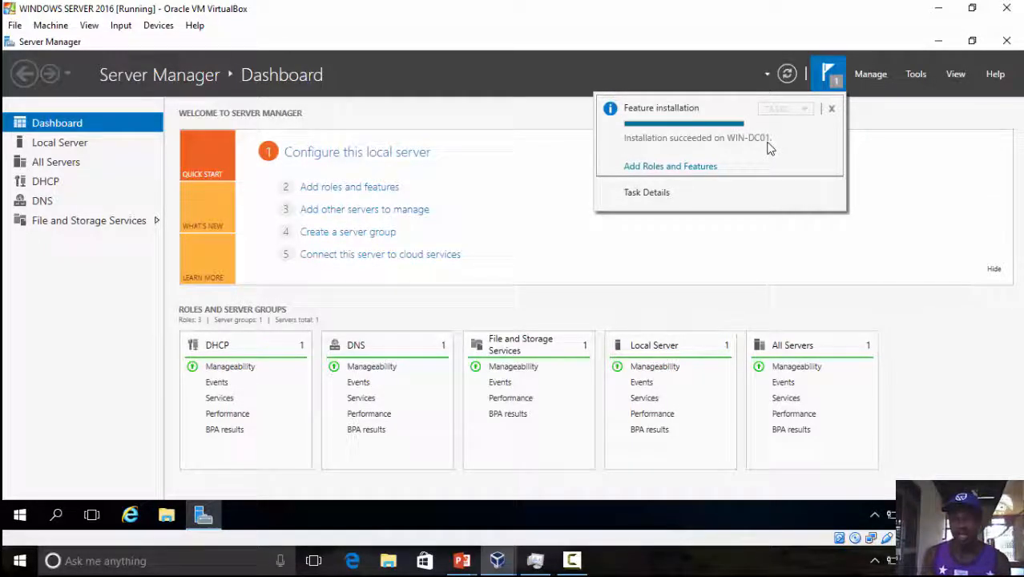
left_click(831, 110)
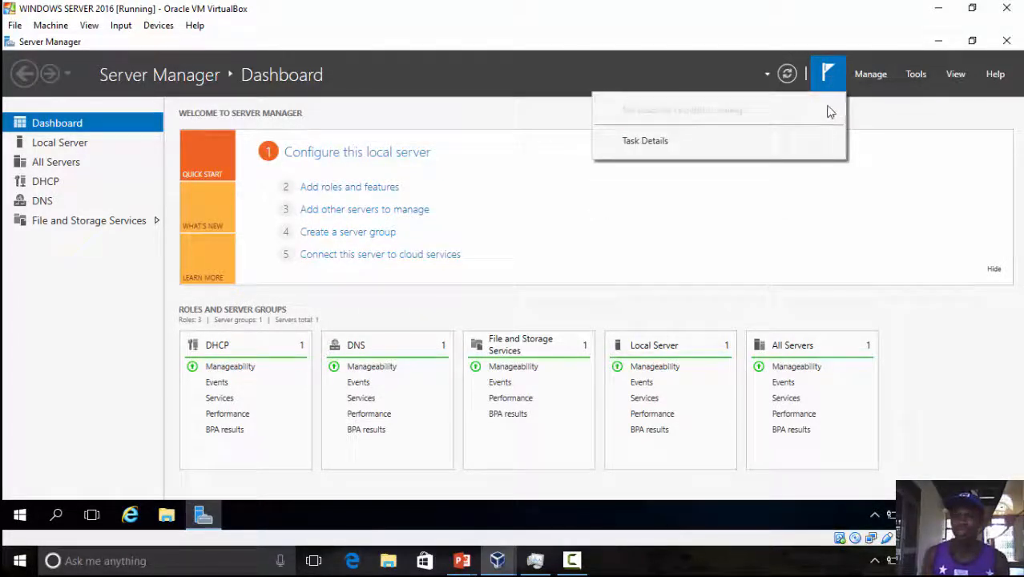
- Open the DNS management console from Server Manager
left_click(917, 75)
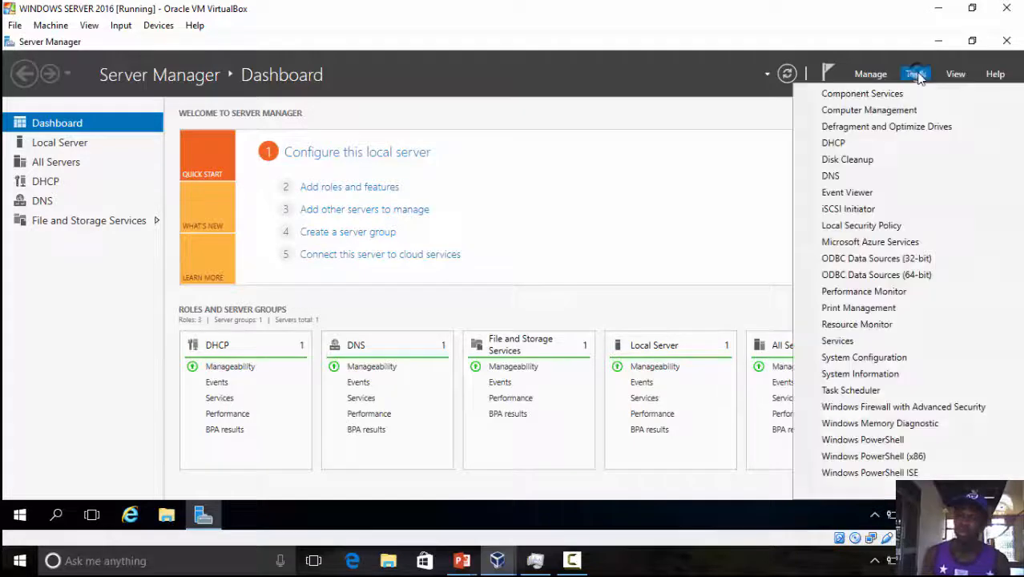
left_click(863, 175)
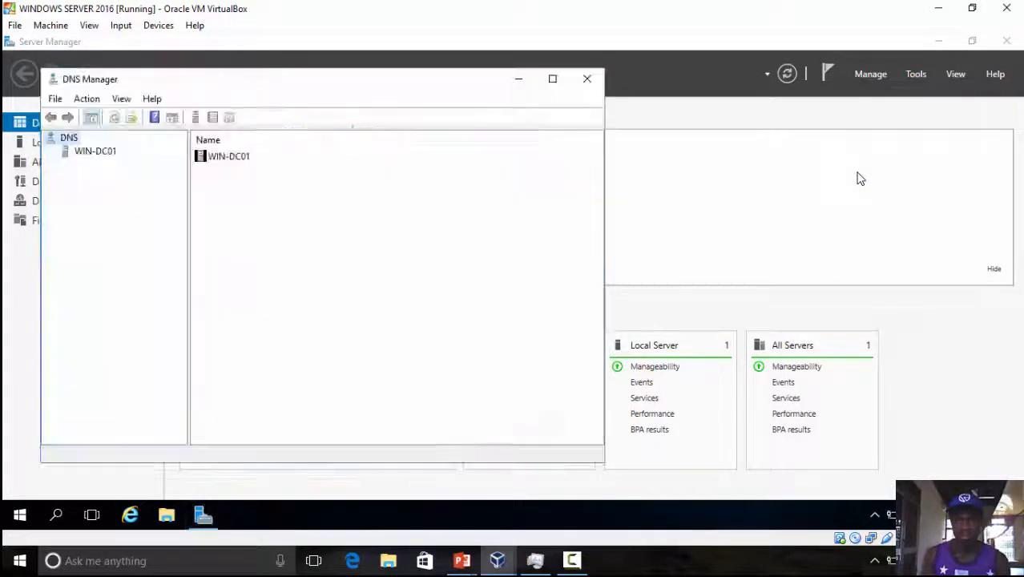
- Maximize the DNS Manager window and display the contents of the WIN-DC01 server
left_click(553, 80)
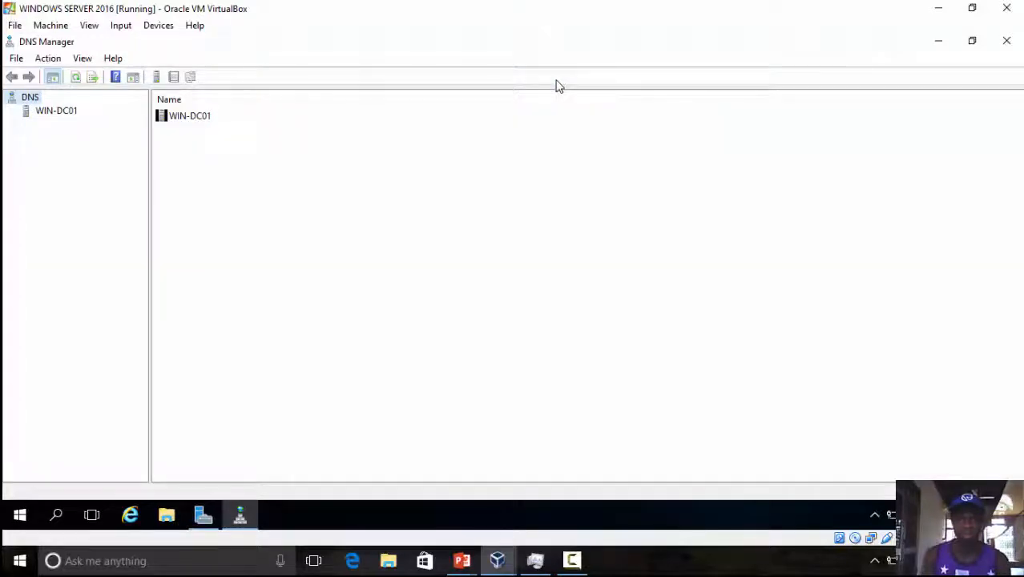
left_click(54, 114)
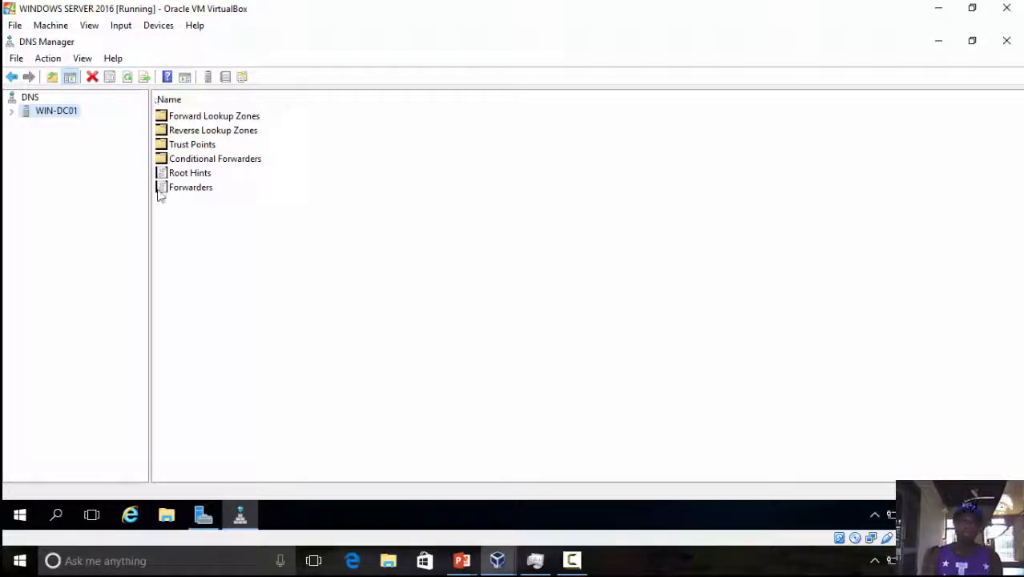
- Switch to the running PowerPoint slide show and reveal the "2 OVERVIEW OF DNS" bullet
left_click(471, 564)
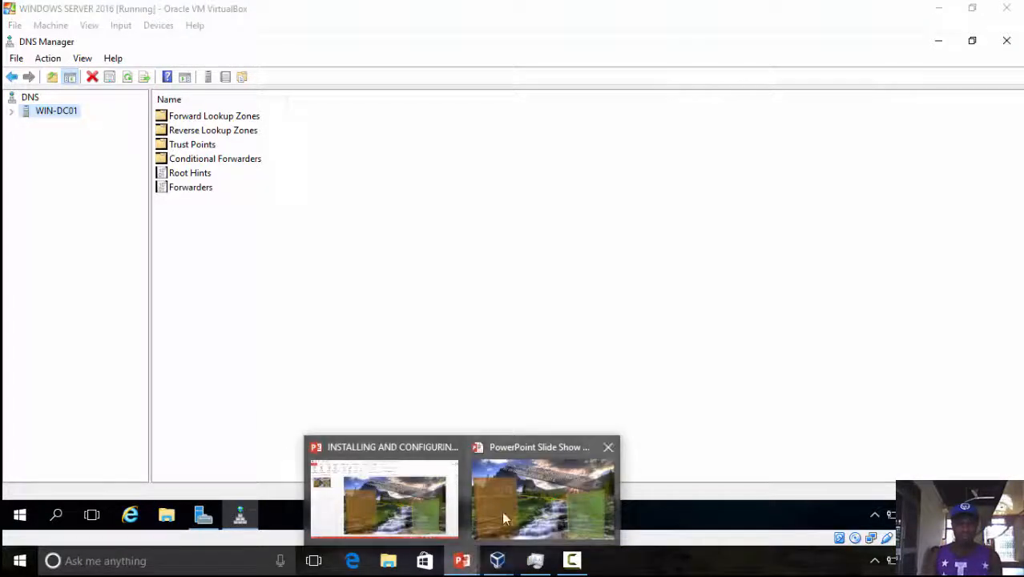
left_click(501, 513)
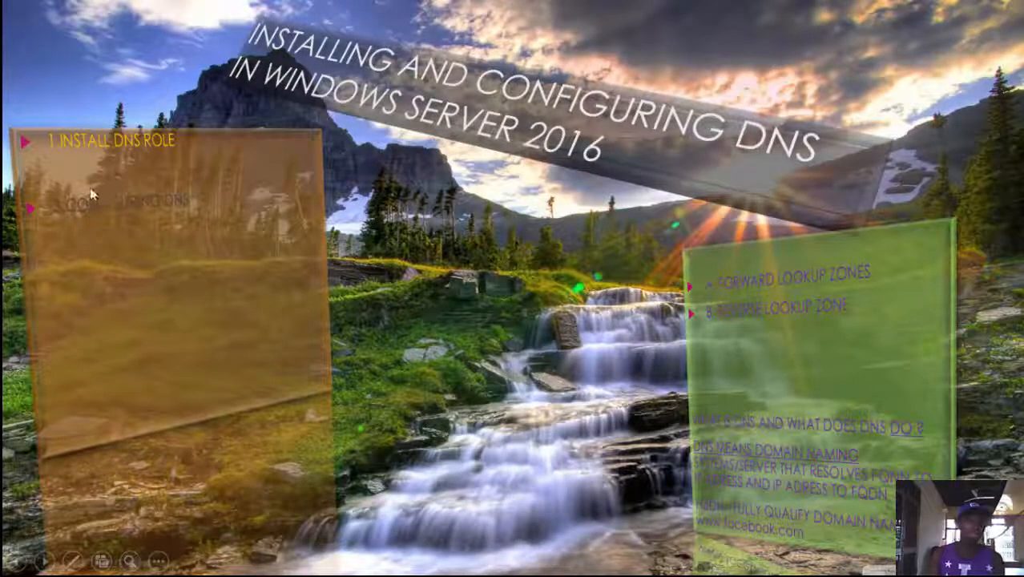
left_click(64, 184)
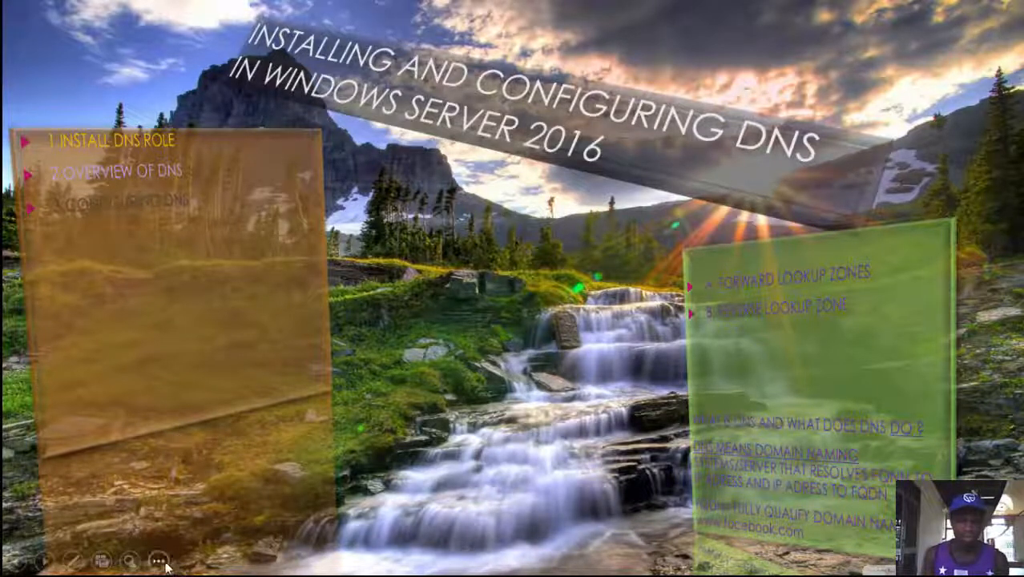
- Display the taskbar over the slide show and return to the WINDOWS SERVER 2016 virtual machine in VirtualBox
left_click(158, 561)
mouse_move(183, 401)
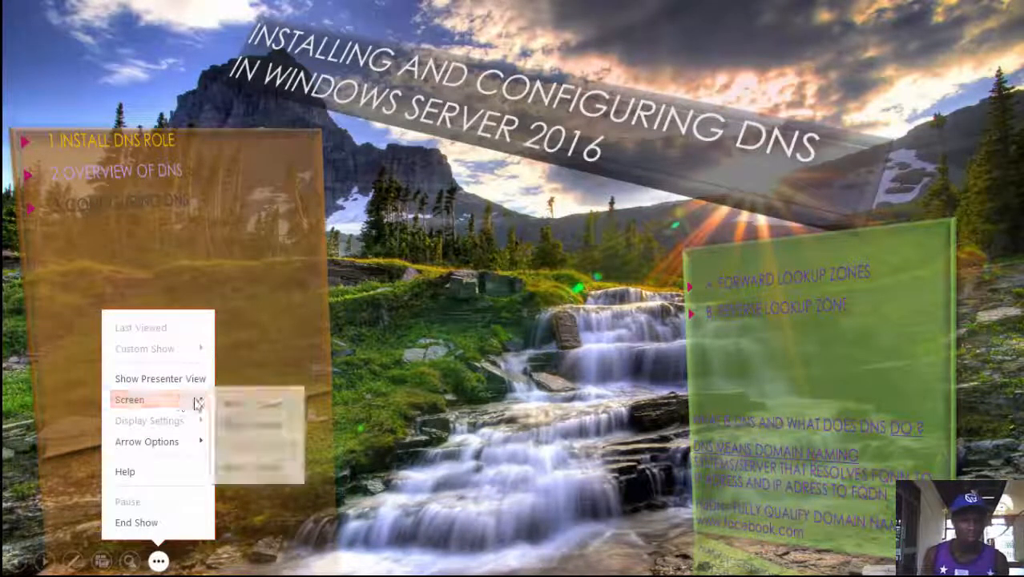
left_click(248, 466)
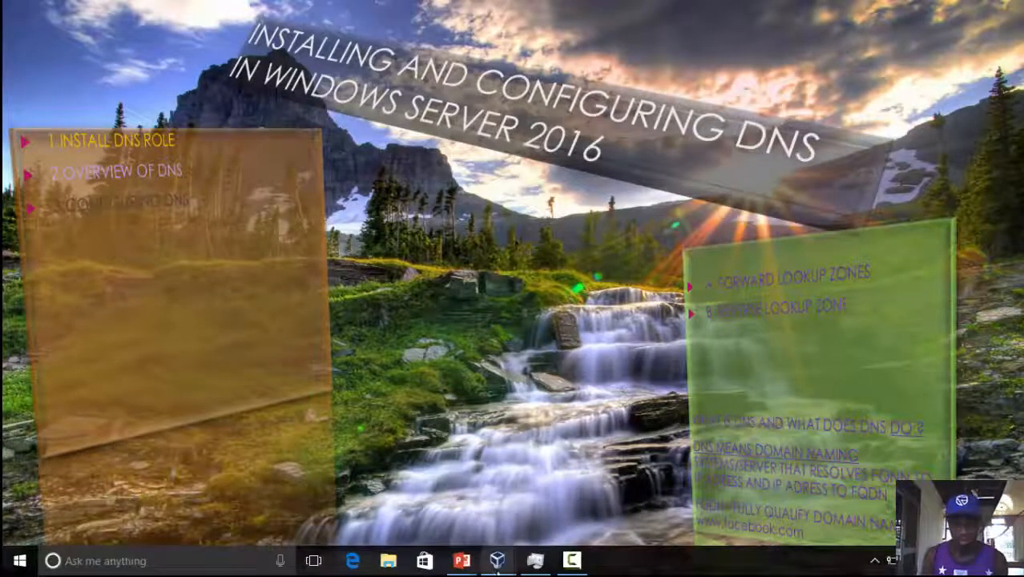
mouse_move(506, 570)
left_click(640, 489)
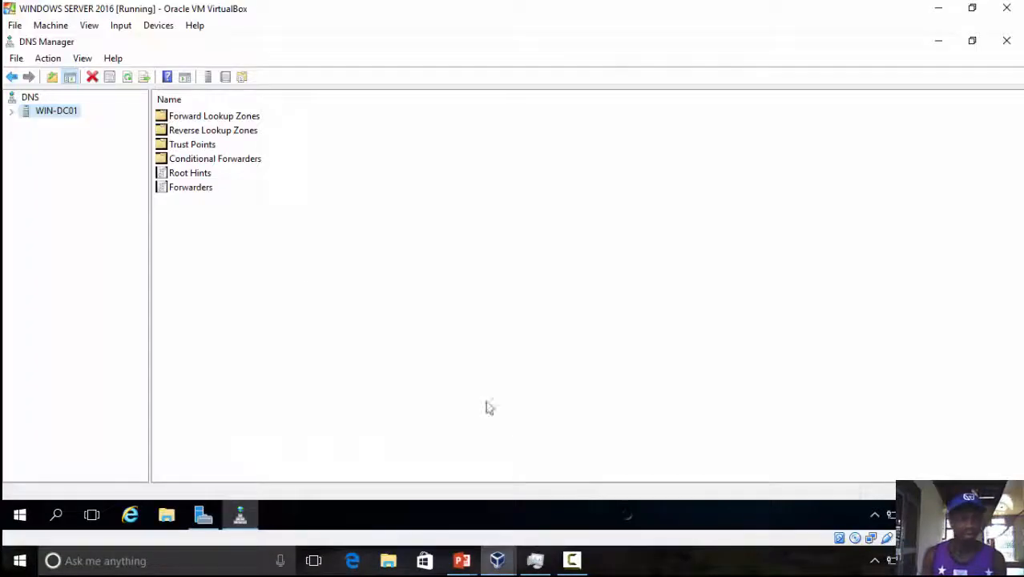
- Expand WIN-DC01 and examine its Forward Lookup Zones, Reverse Lookup Zones, Trust Points and Conditional Forwarders folders
left_click(12, 111)
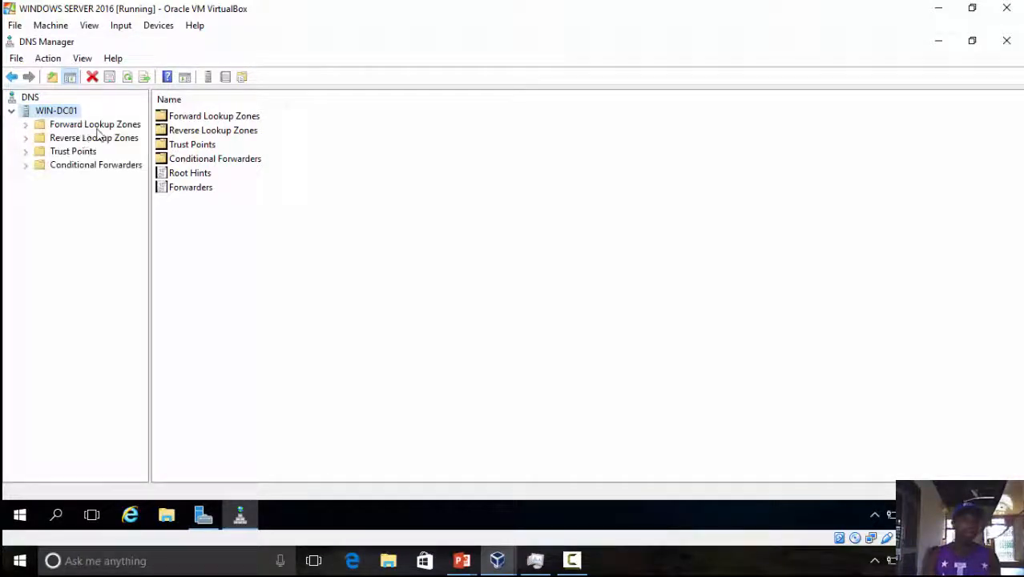
left_click(132, 127)
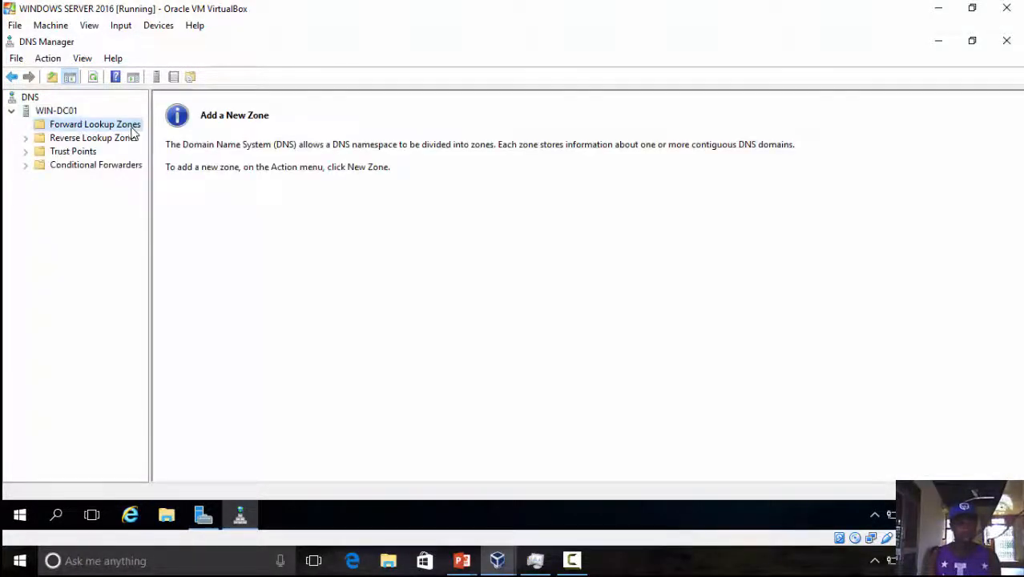
left_click(36, 138)
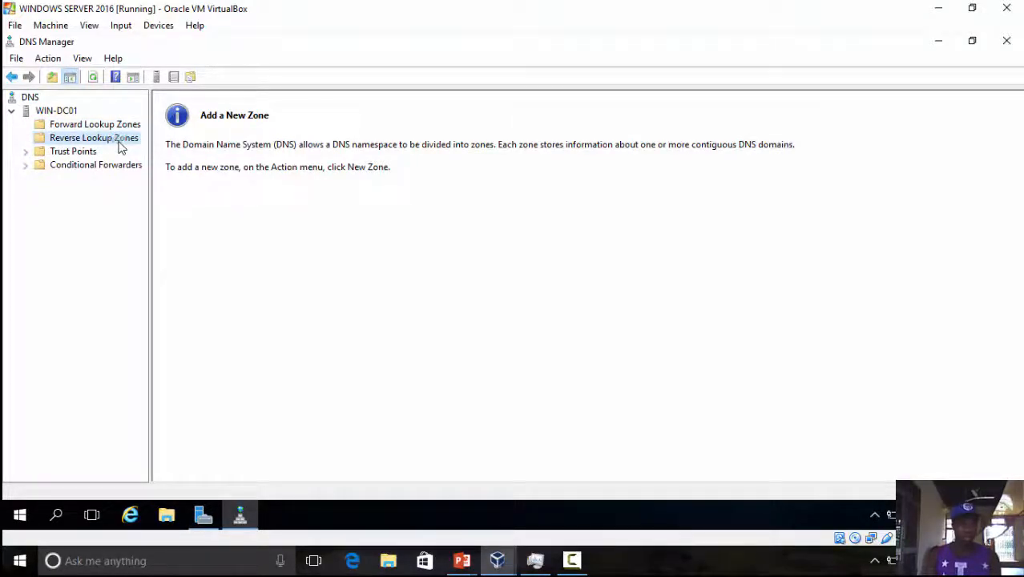
left_click(26, 154)
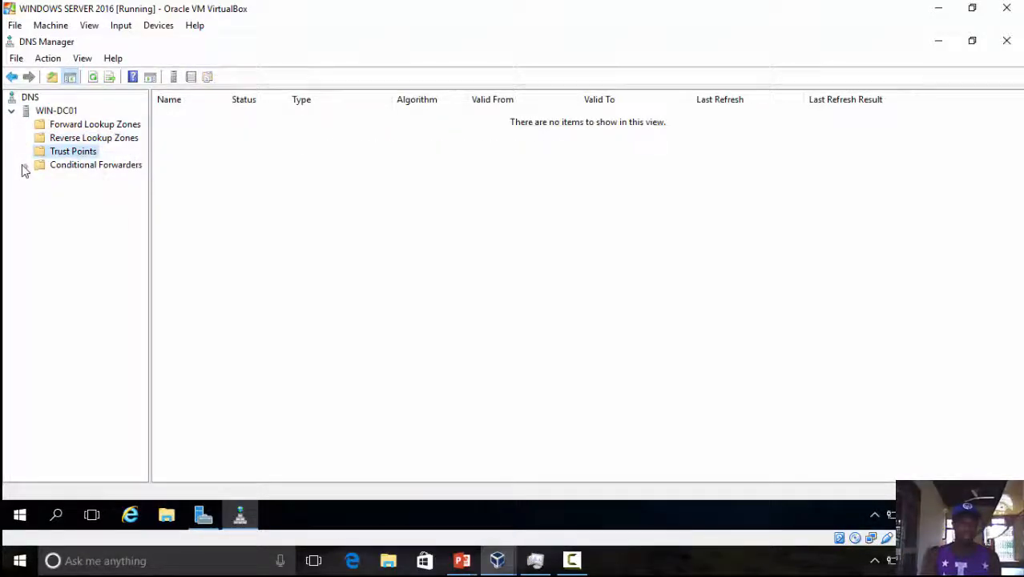
left_click(94, 166)
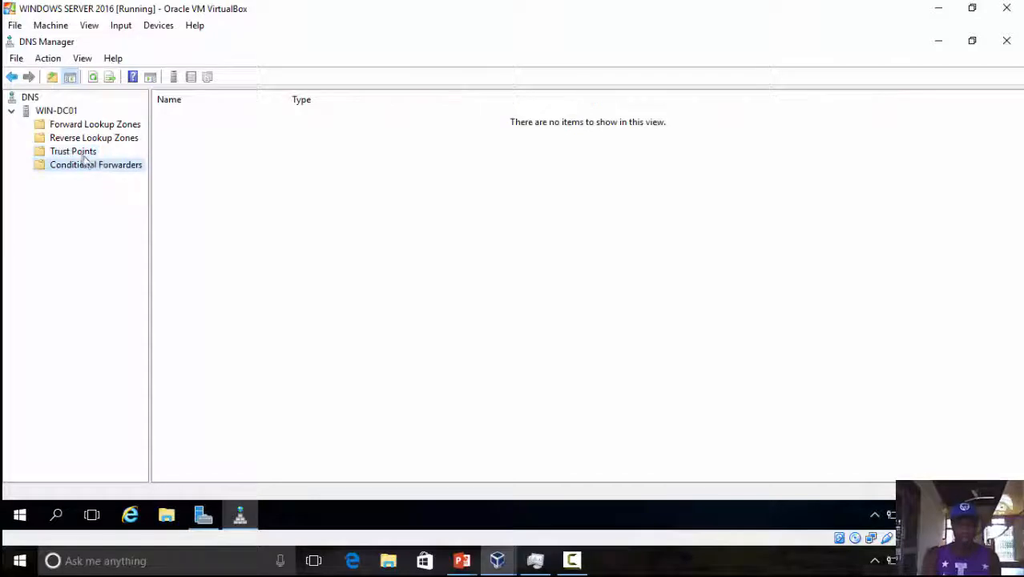
left_click(84, 150)
left_click(86, 138)
left_click(83, 125)
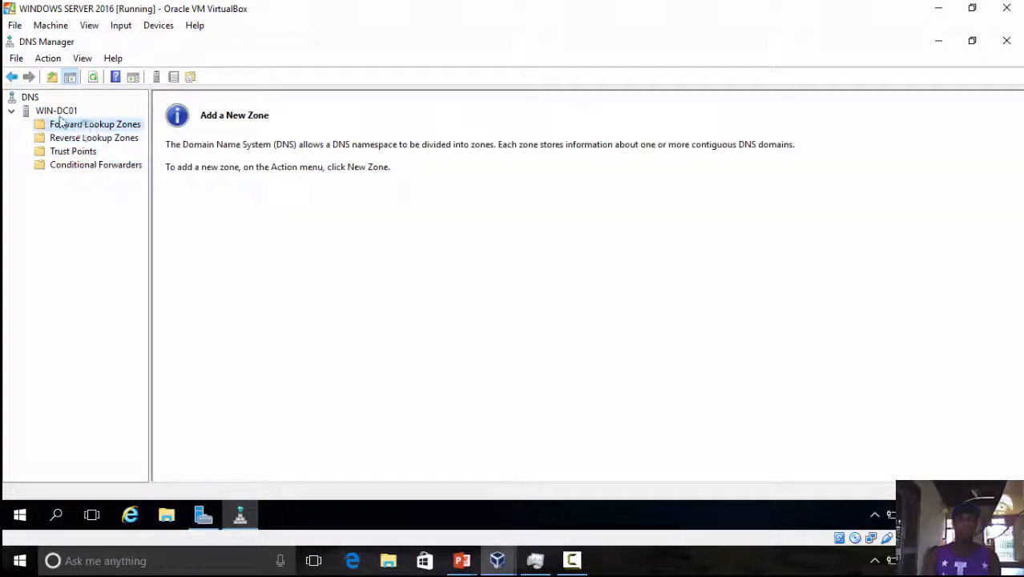
- Open the properties of the WIN-DC01 server and review its Interfaces, Forwarders and Advanced settings
left_click(58, 112)
right_click(51, 110)
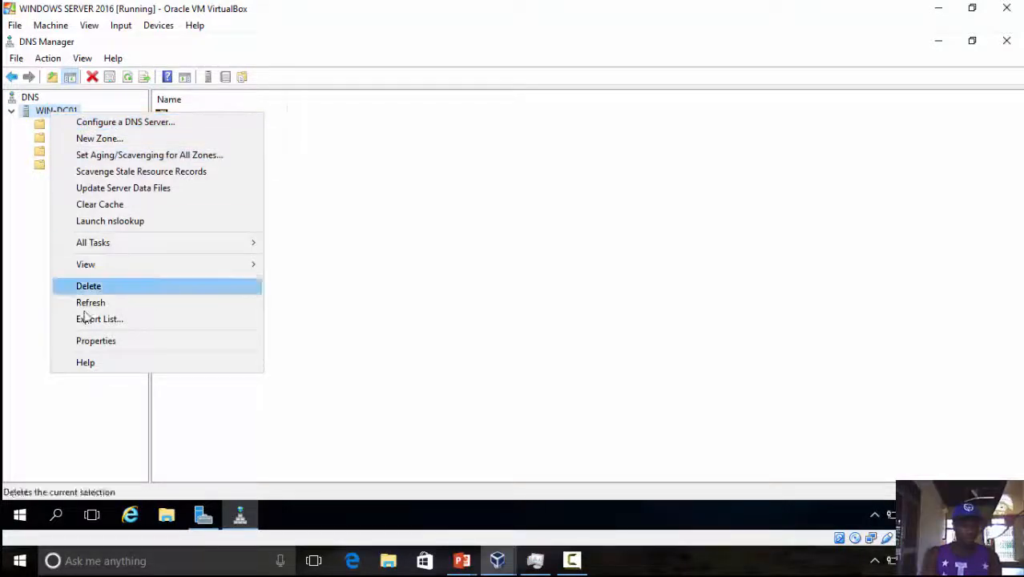
left_click(92, 341)
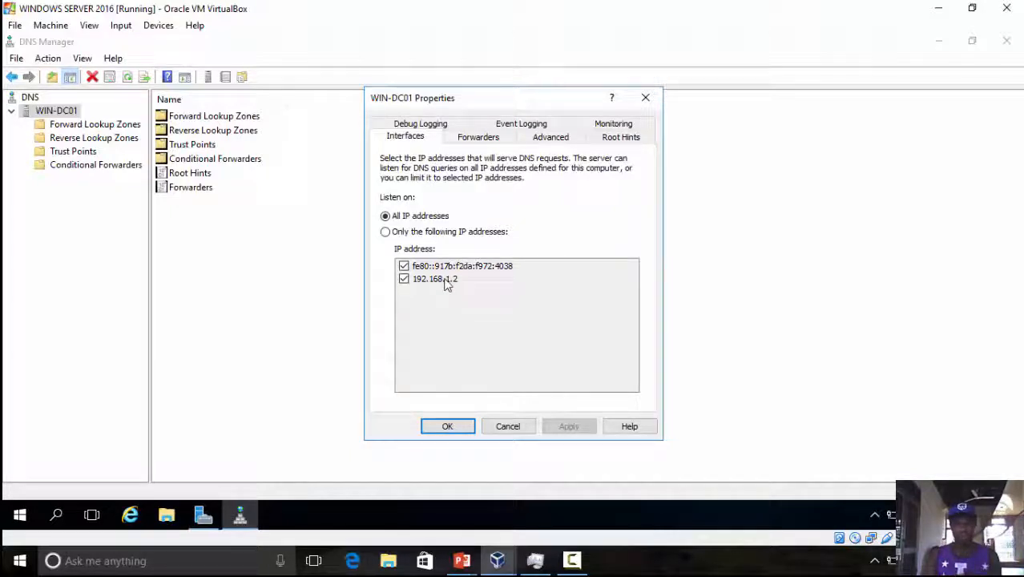
left_click(477, 138)
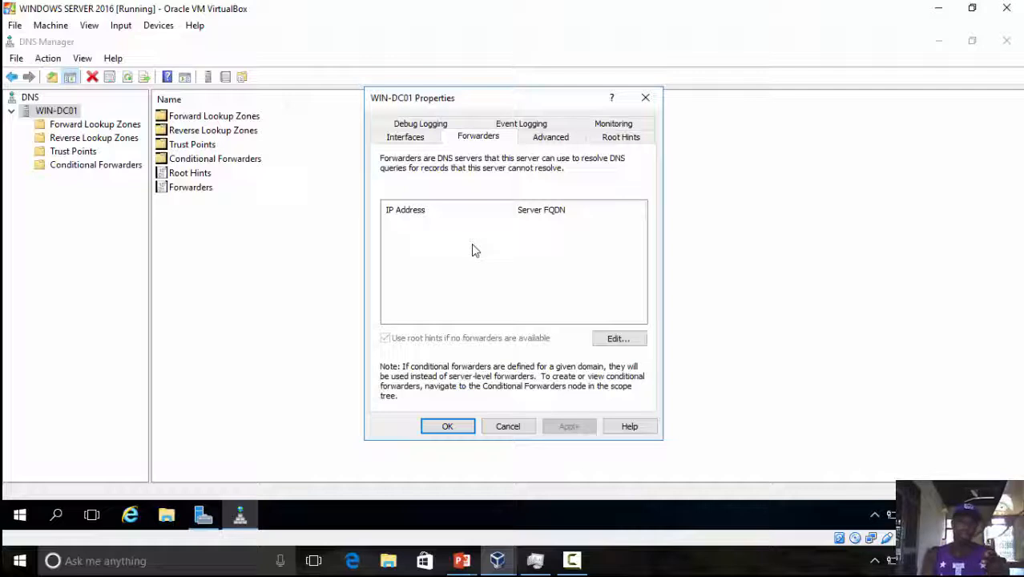
left_click(563, 139)
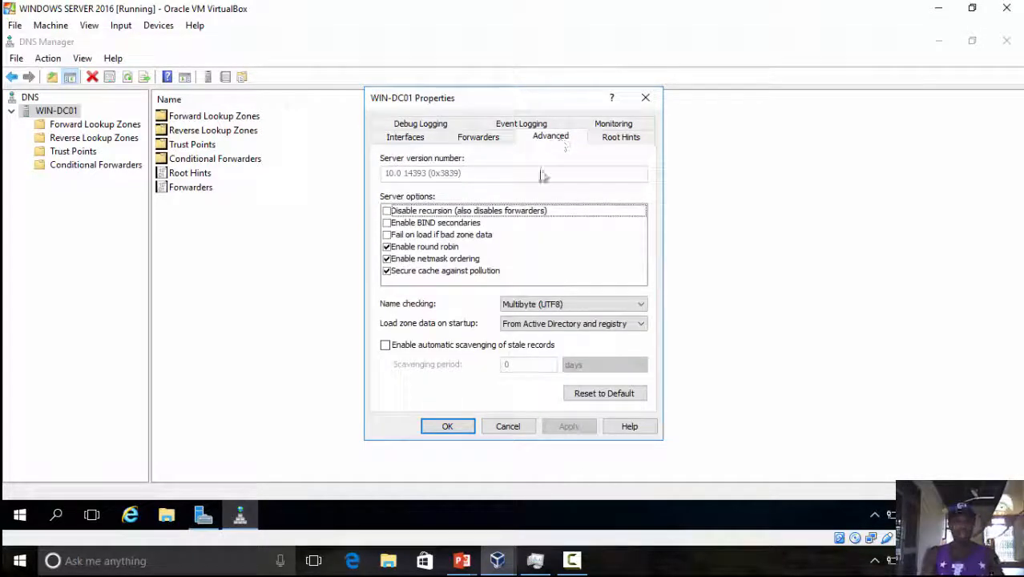
- Examine the server's root hints, going through the name servers from B.ROOT-SERVERS.NET to M.ROOT-SERVERS.NET
left_click(618, 140)
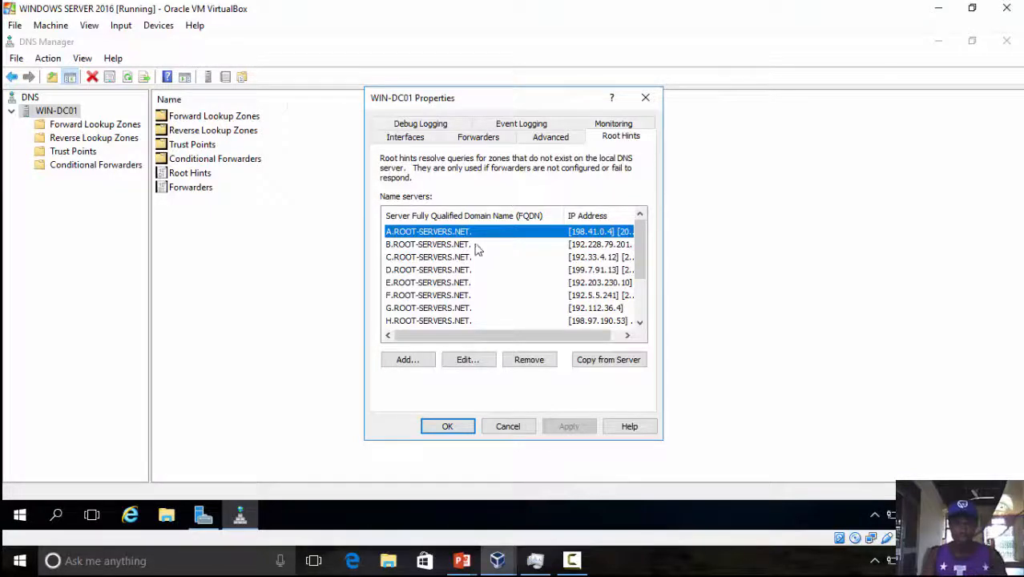
left_click(441, 245)
left_click(440, 258)
left_click(446, 272)
left_click(446, 281)
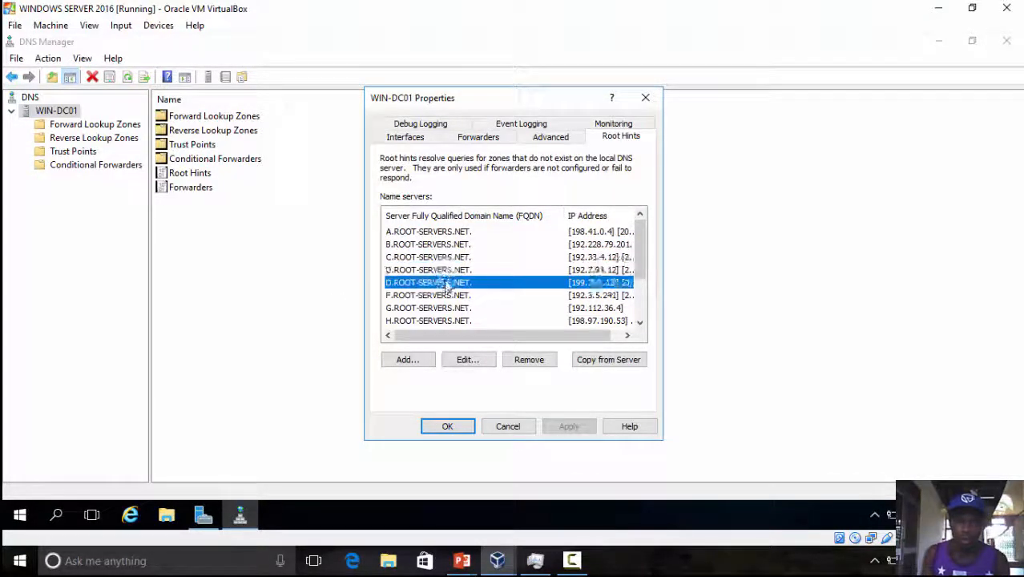
left_click(448, 295)
left_click(450, 308)
left_click(451, 320)
left_click(639, 321)
left_click(639, 321)
left_click(639, 321)
left_click(639, 321)
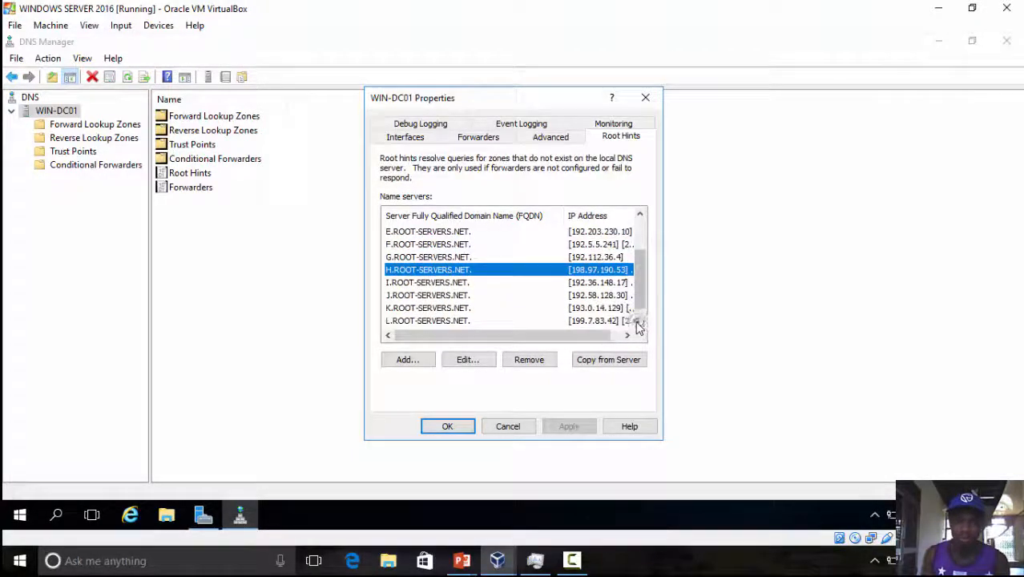
left_click(573, 280)
left_click(573, 295)
left_click(573, 308)
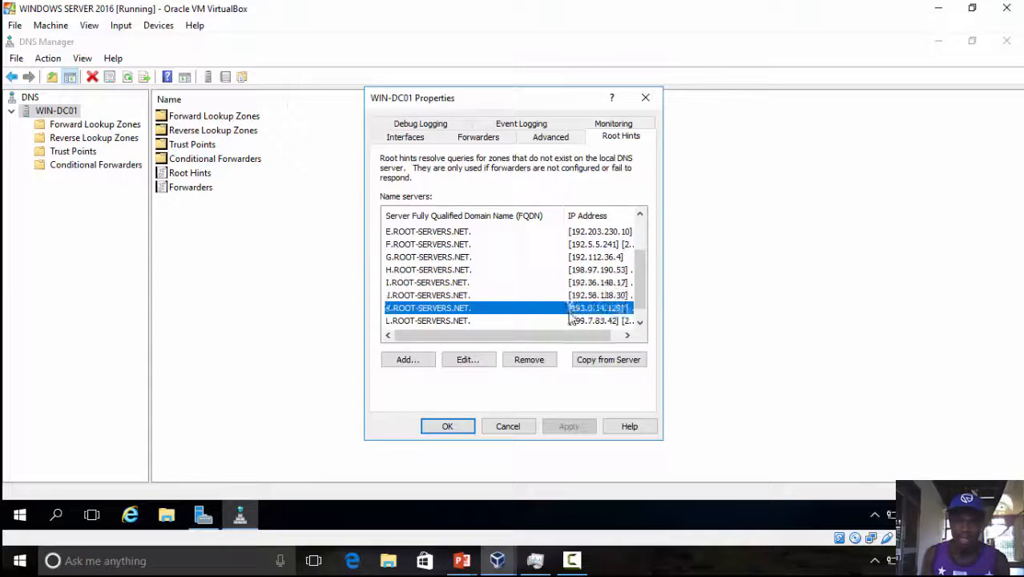
left_click(573, 321)
left_click(640, 321)
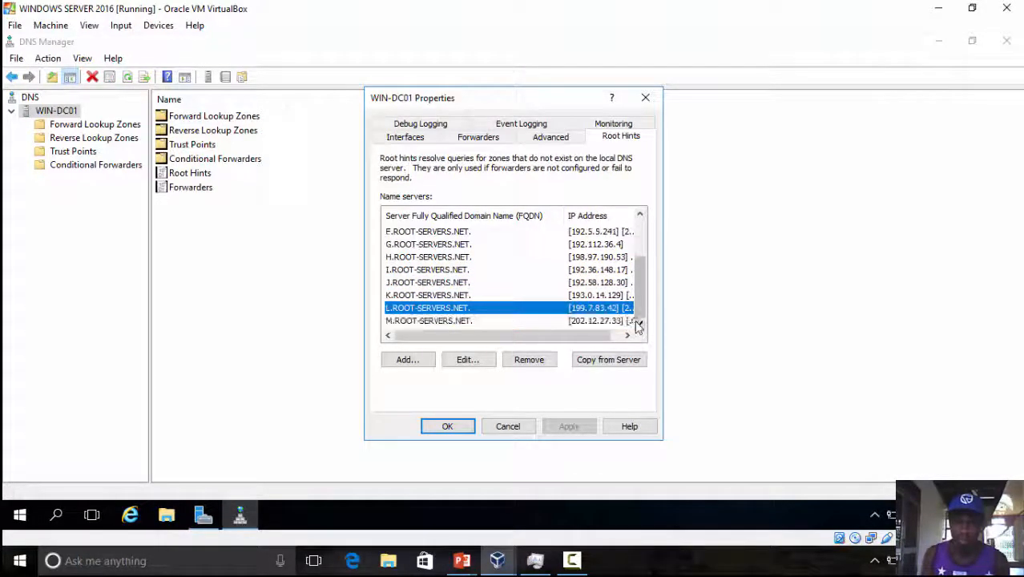
left_click(595, 320)
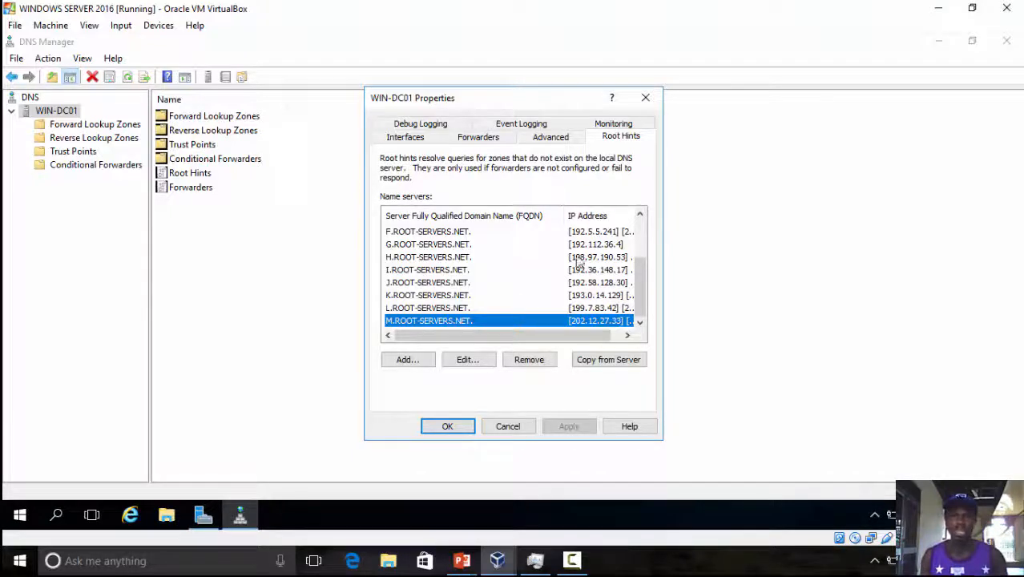
- Enable the simple query test against this DNS server under Monitoring and run it immediately
left_click(606, 123)
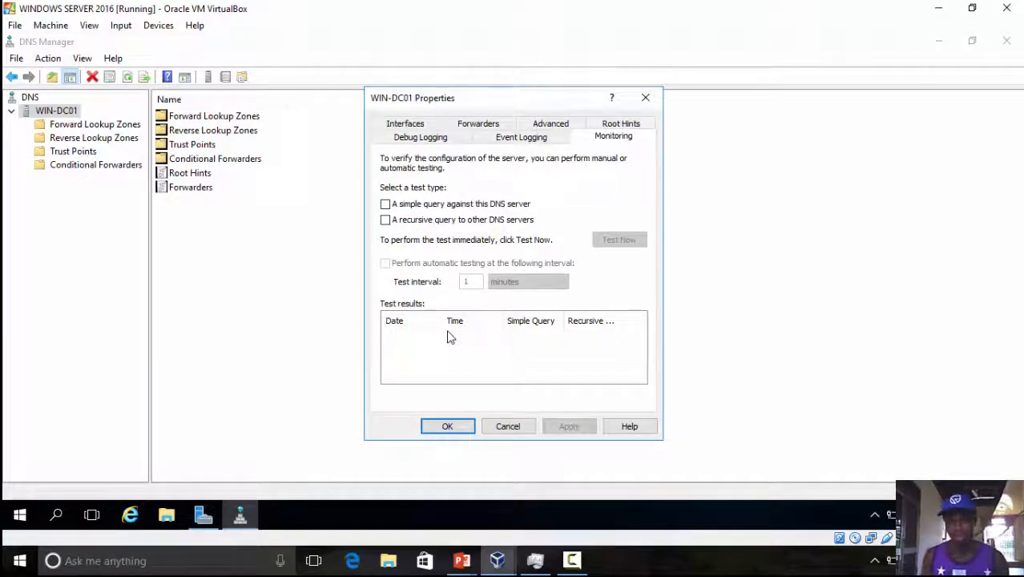
left_click(385, 204)
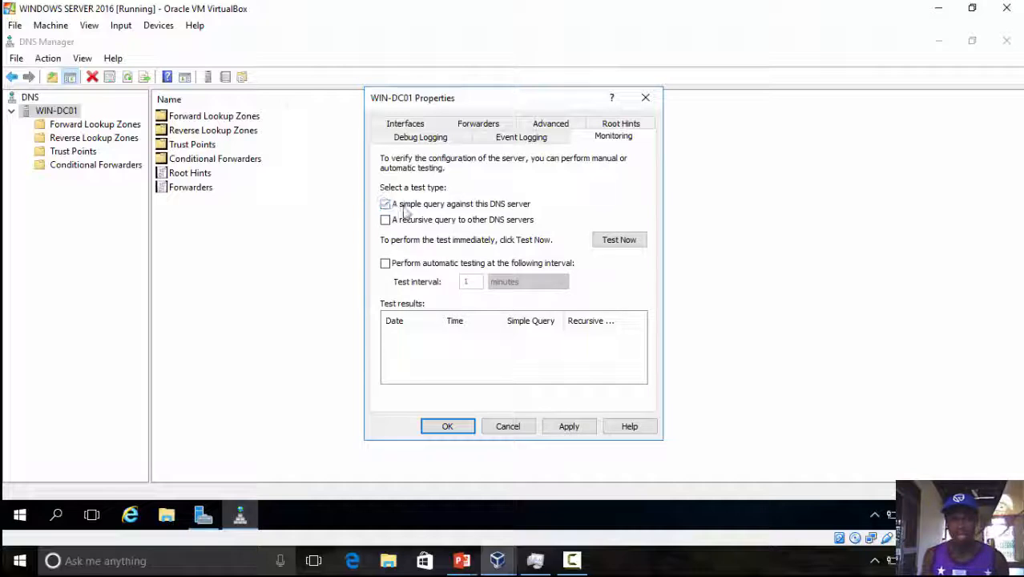
left_click(611, 242)
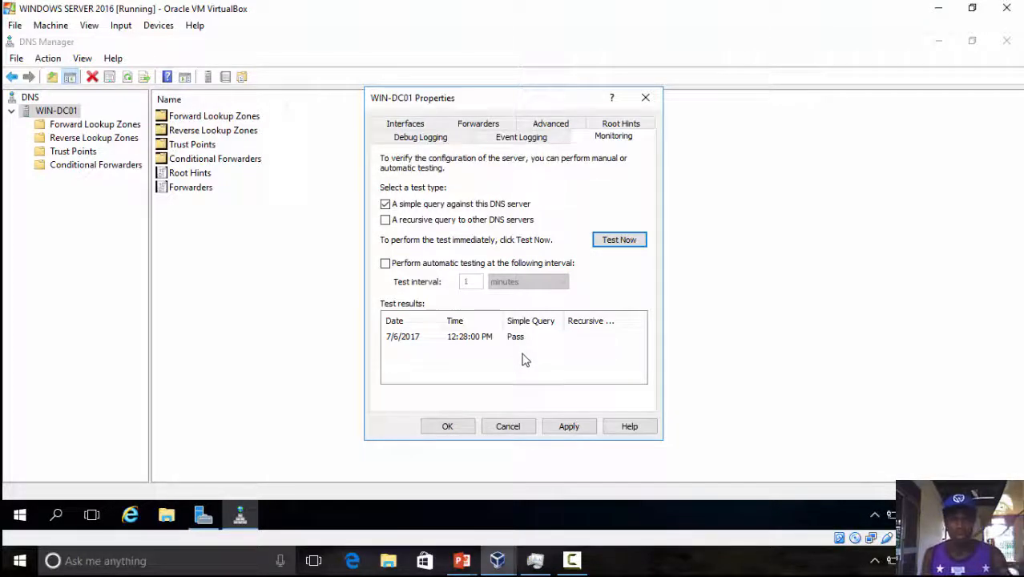
- Review the event logging options, enable logging packets for debugging, and apply and close the WIN-DC01 properties
left_click(533, 141)
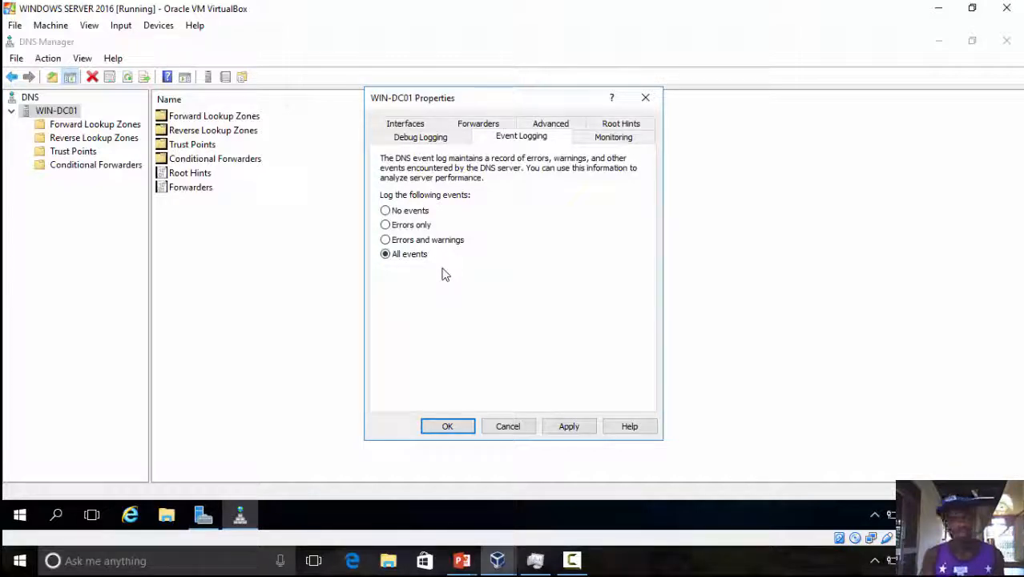
left_click(422, 140)
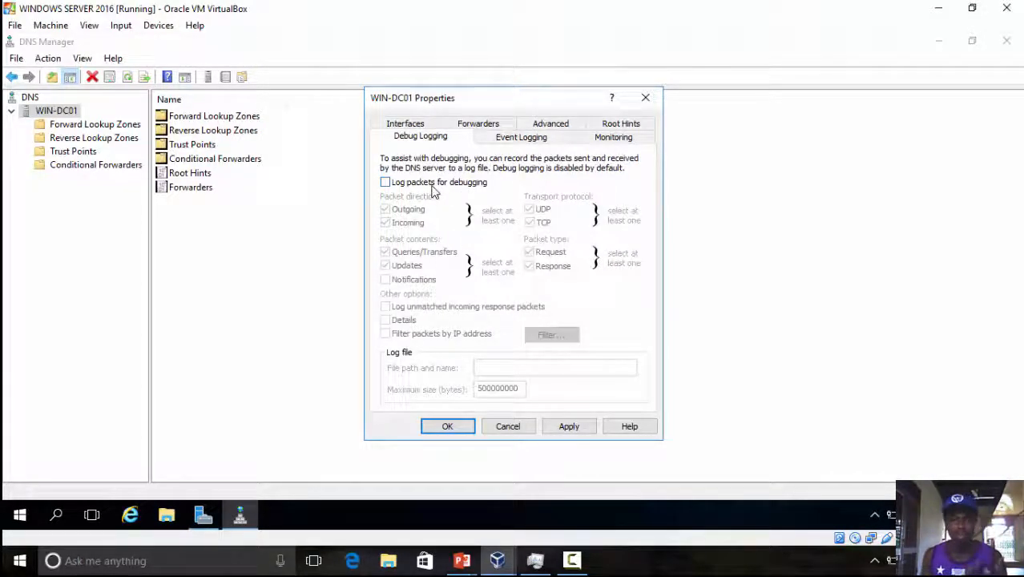
left_click(385, 182)
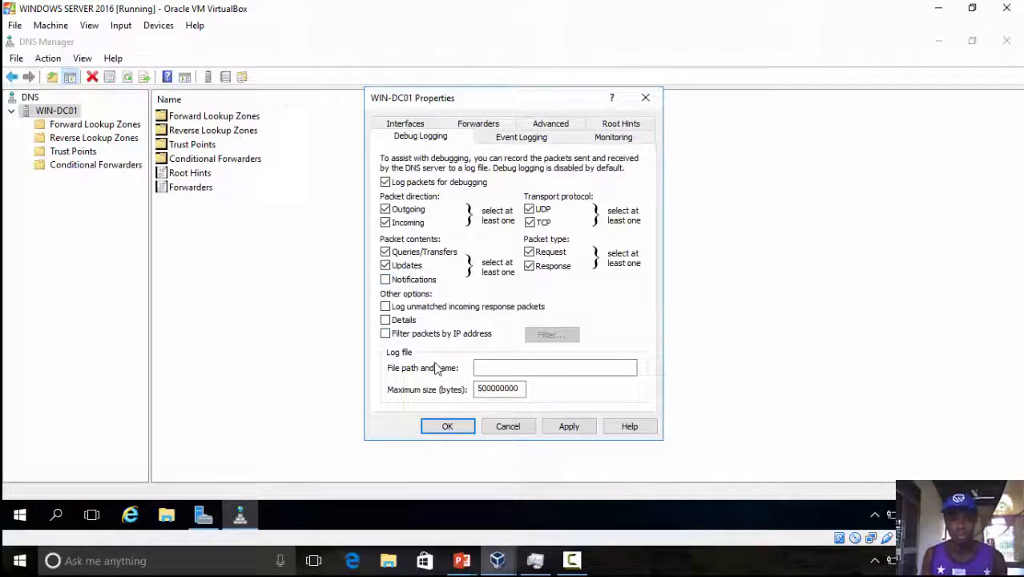
left_click(568, 428)
left_click(467, 428)
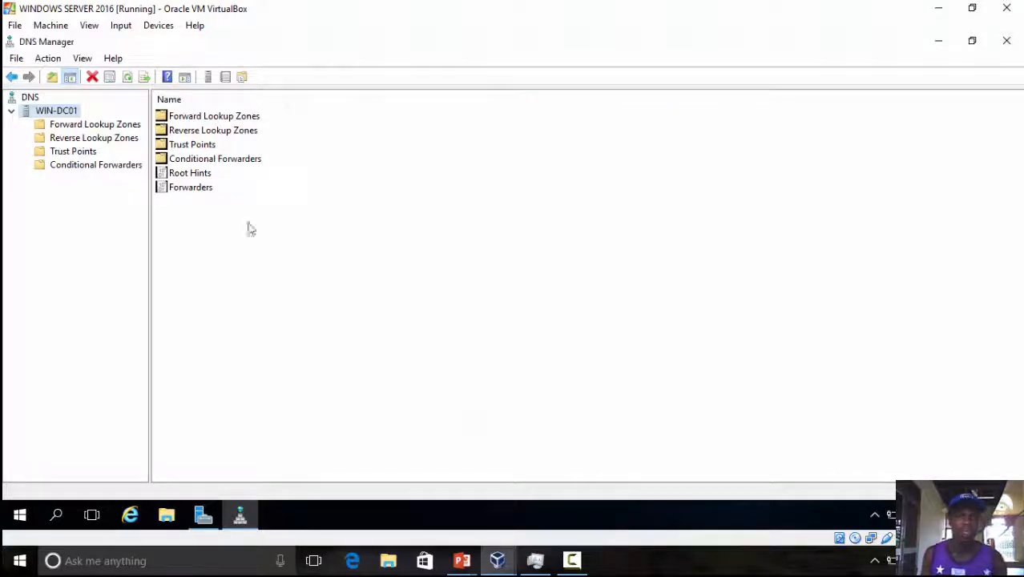
right_click(33, 113)
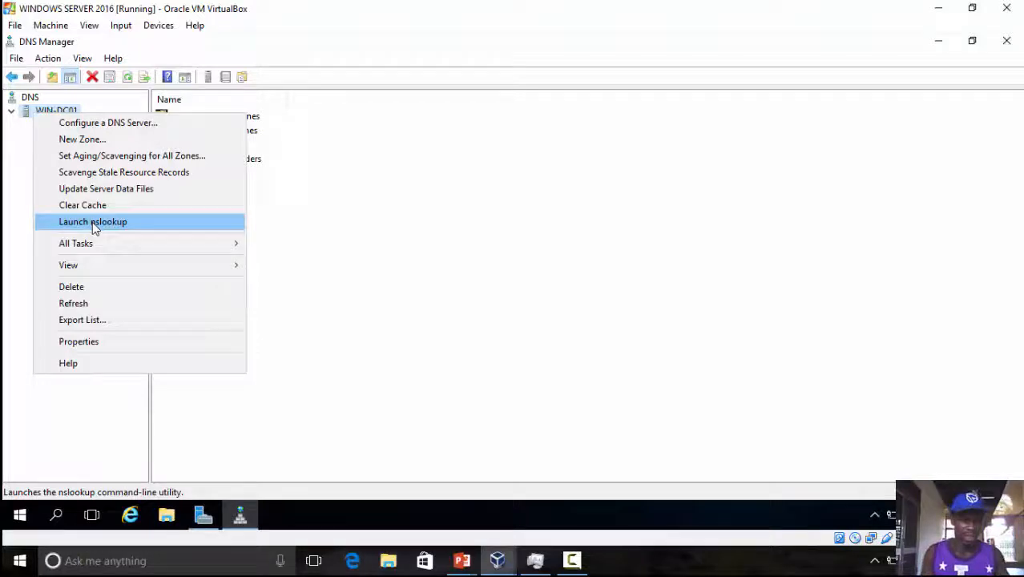
mouse_move(97, 246)
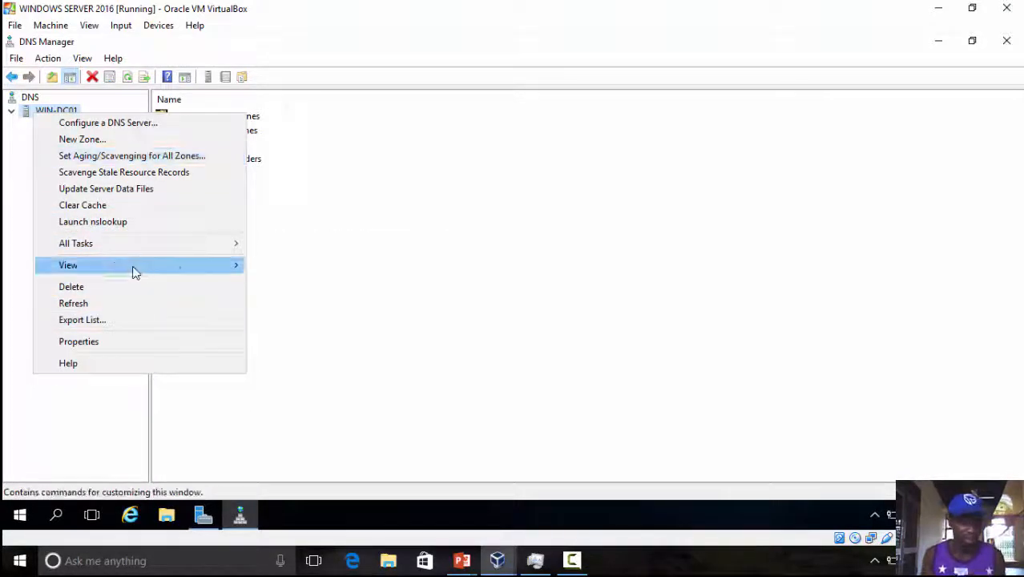
left_click(300, 264)
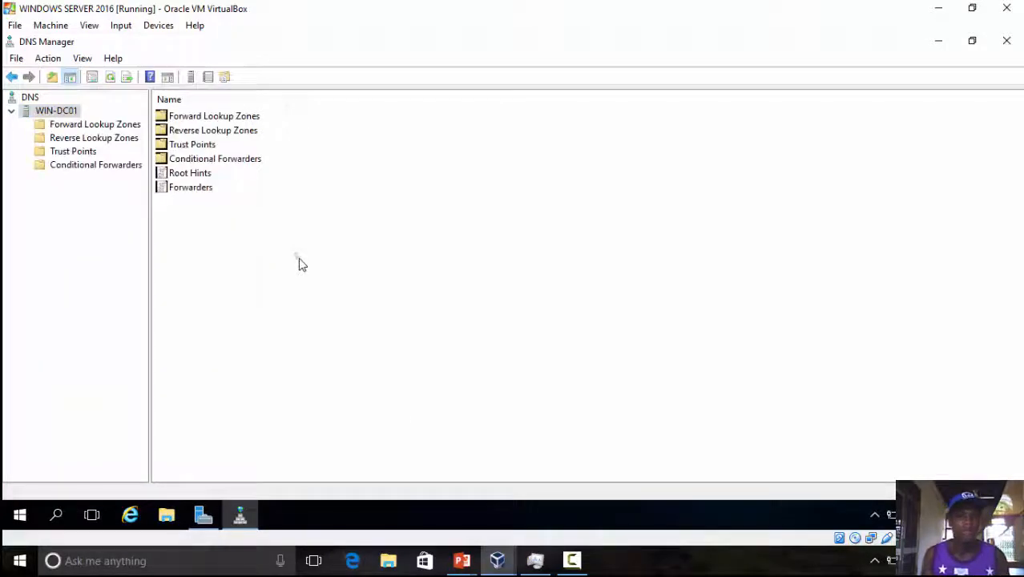
- Review the DNS configuration outline in the PowerPoint slide show, and return to DNS Manager in the Windows Server 2016 virtual machine
left_click(462, 561)
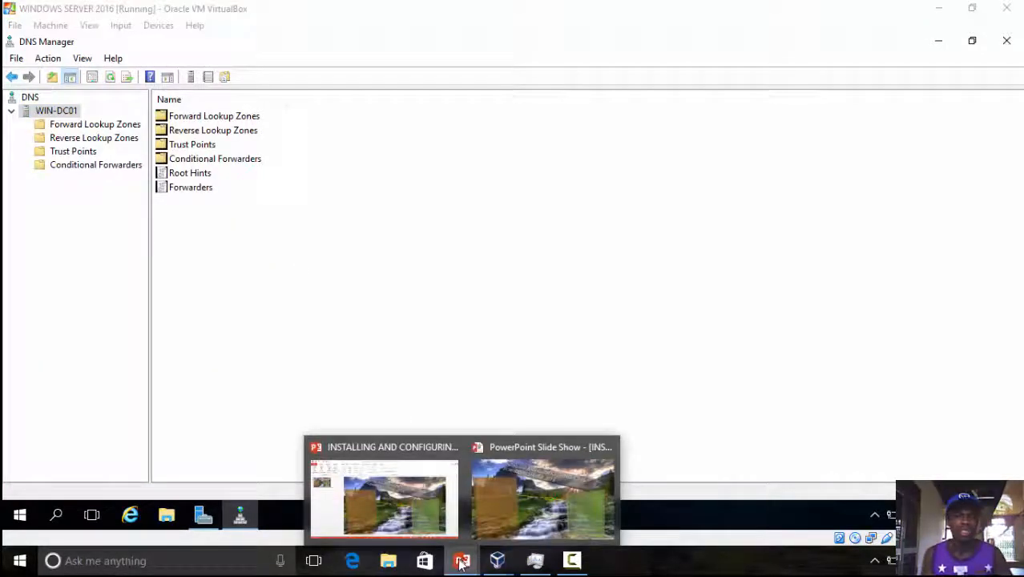
left_click(335, 345)
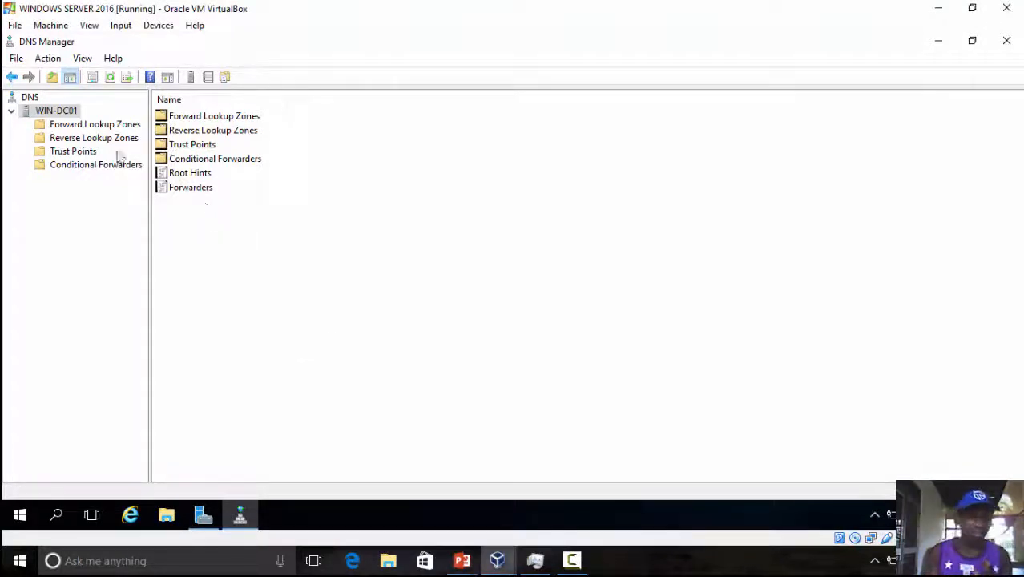
left_click(53, 128)
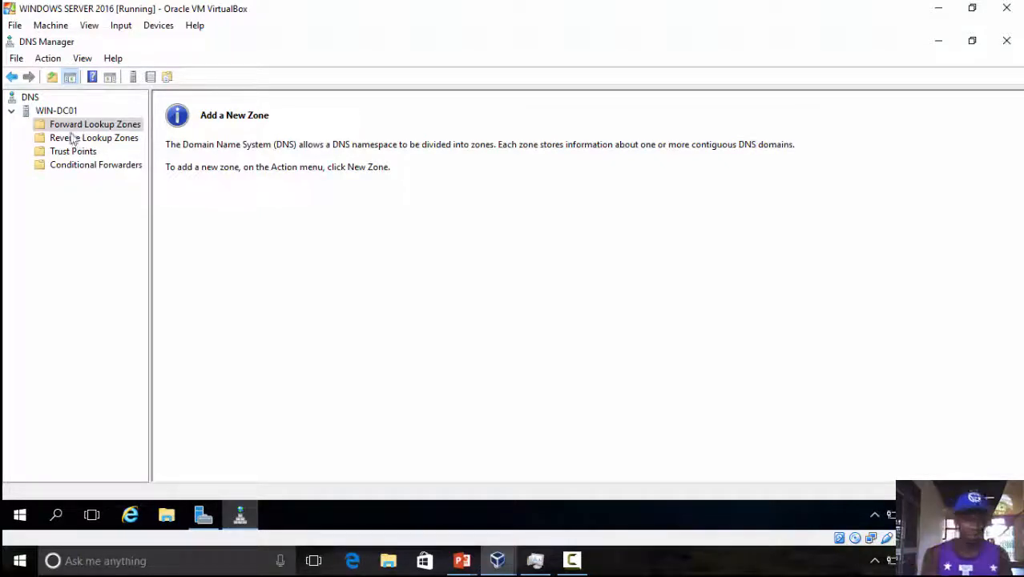
left_click(462, 560)
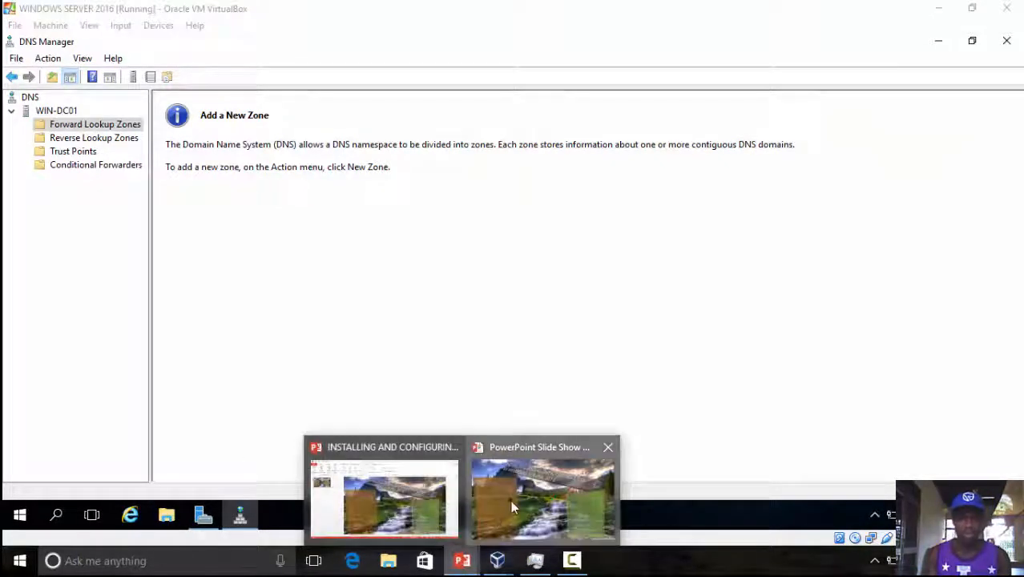
left_click(510, 500)
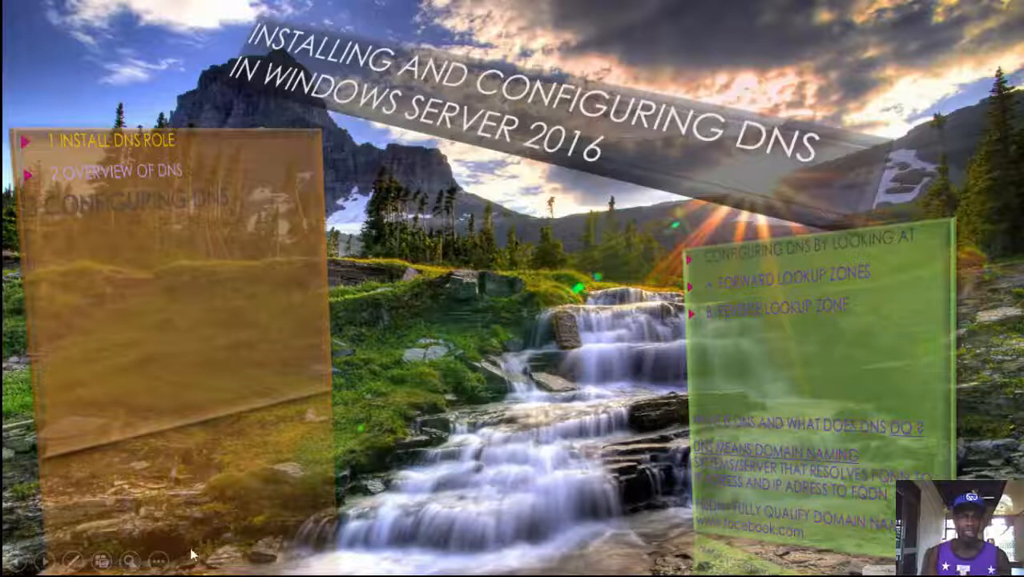
left_click(159, 560)
mouse_move(187, 400)
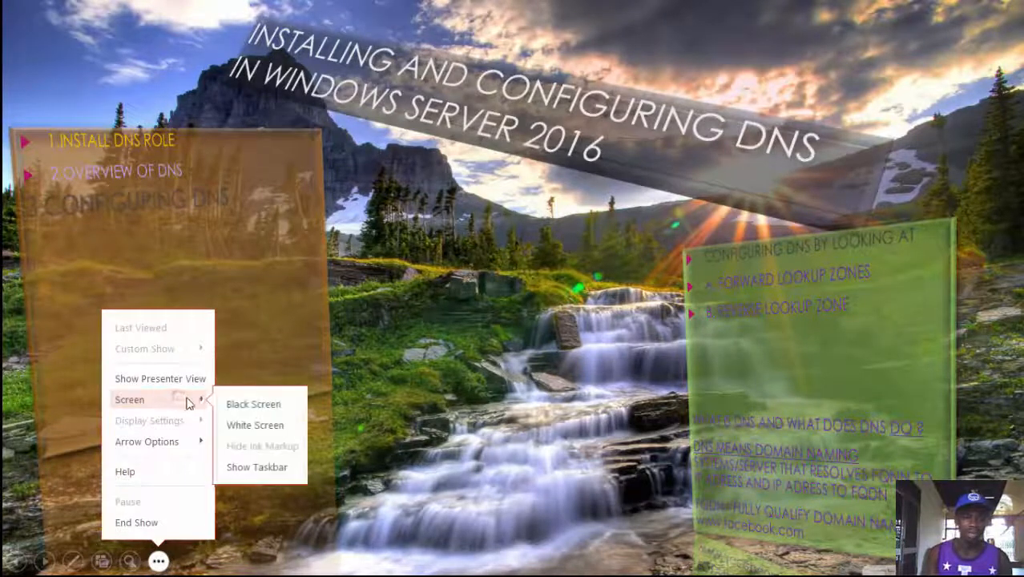
left_click(261, 467)
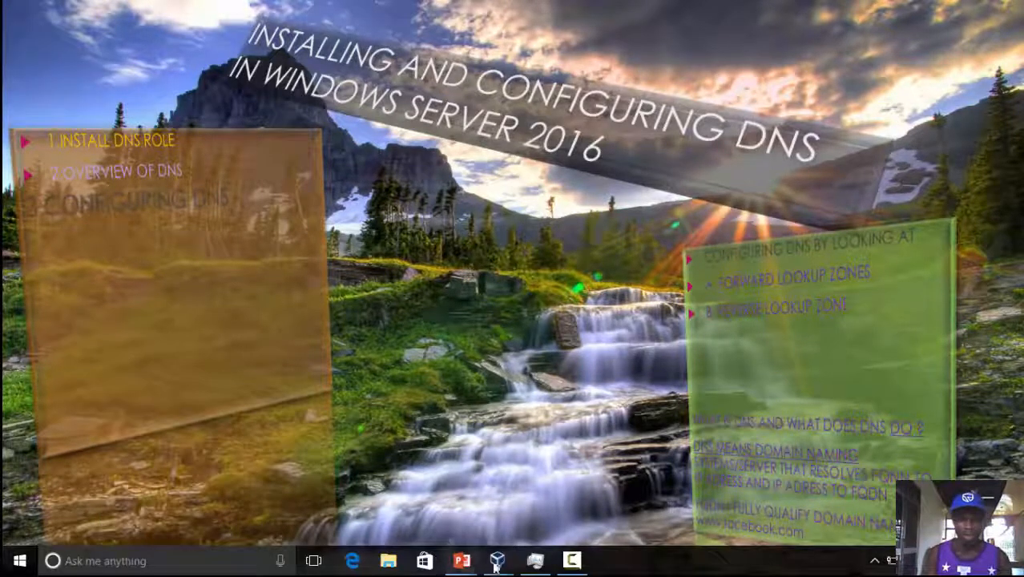
mouse_move(496, 561)
left_click(628, 489)
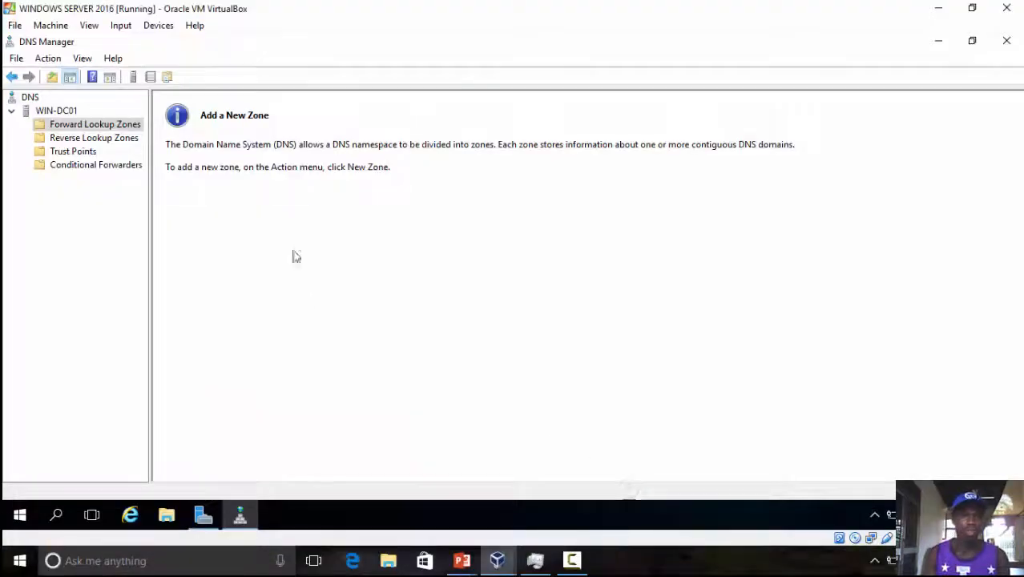
- Start a new zone under Forward Lookup Zones and accept Primary zone as its type
right_click(71, 128)
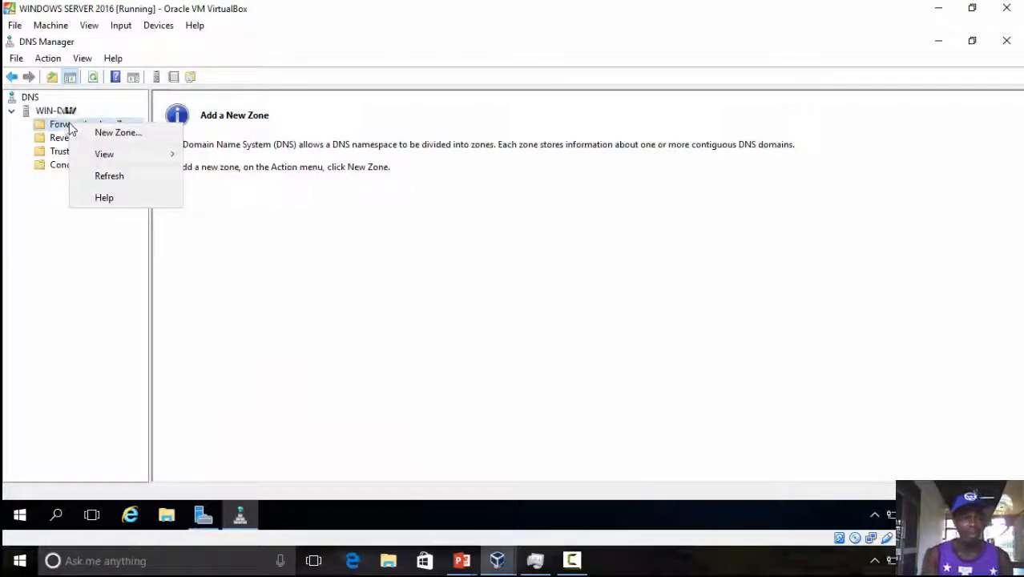
left_click(104, 134)
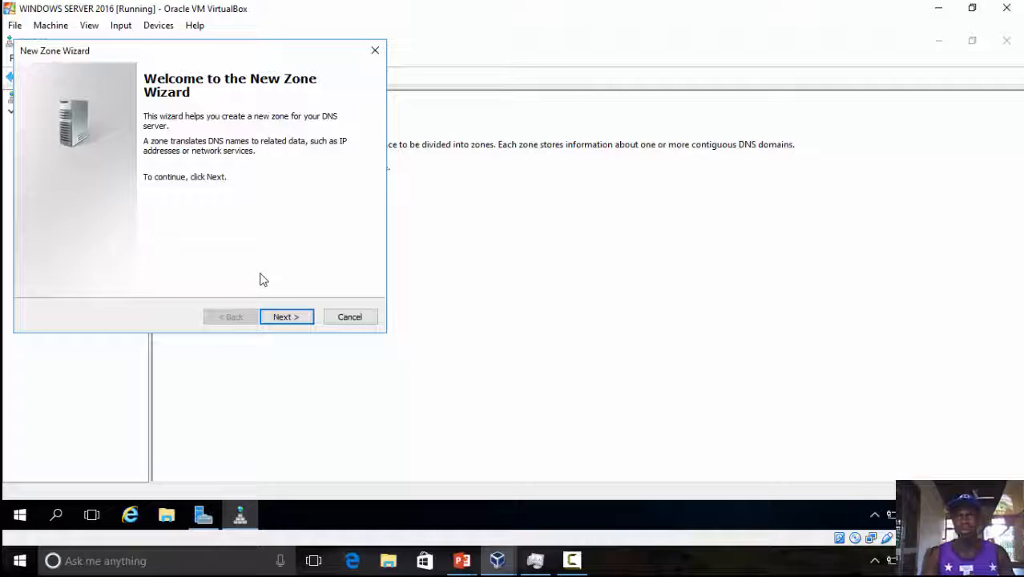
left_click(287, 324)
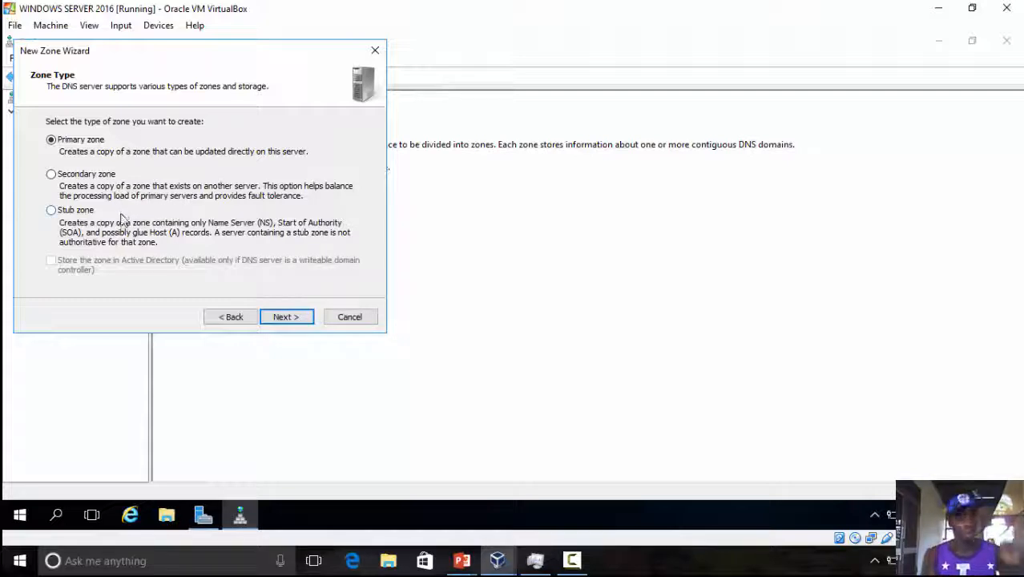
left_click(296, 318)
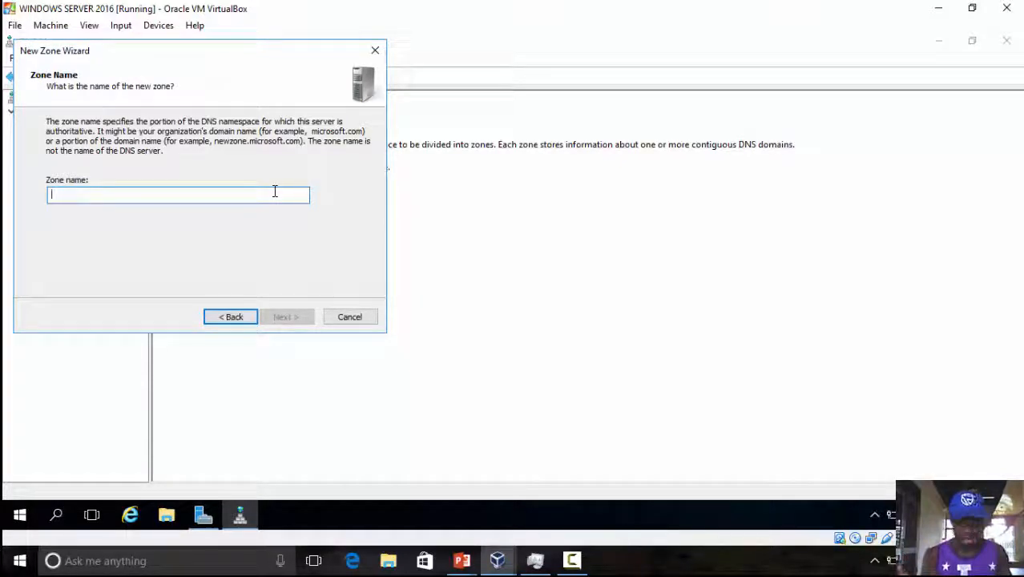
- Name the forward lookup zone K-BEST.COM and accept a new zone file named K-BEST.COM.dns
type("K")
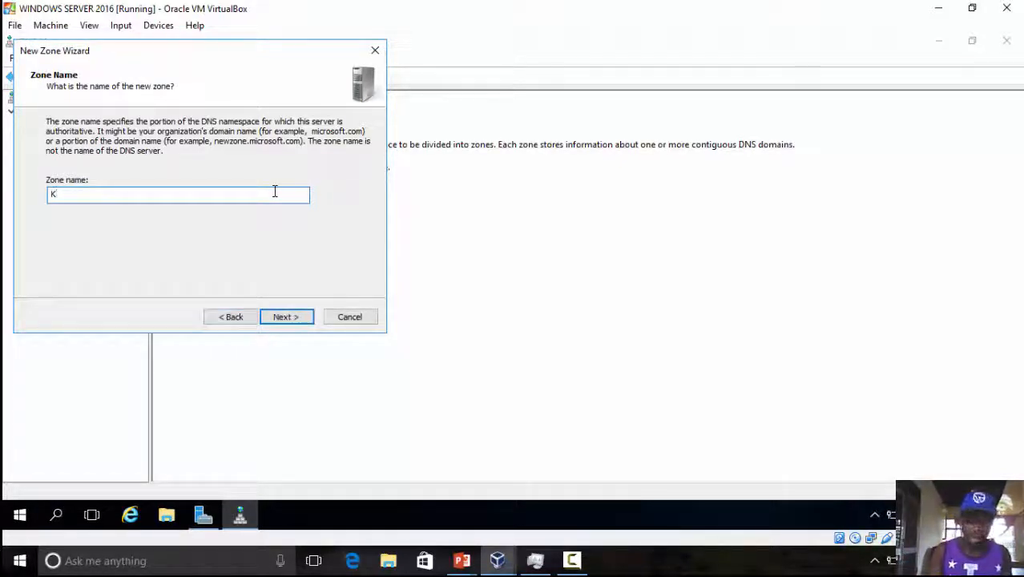
type("-B")
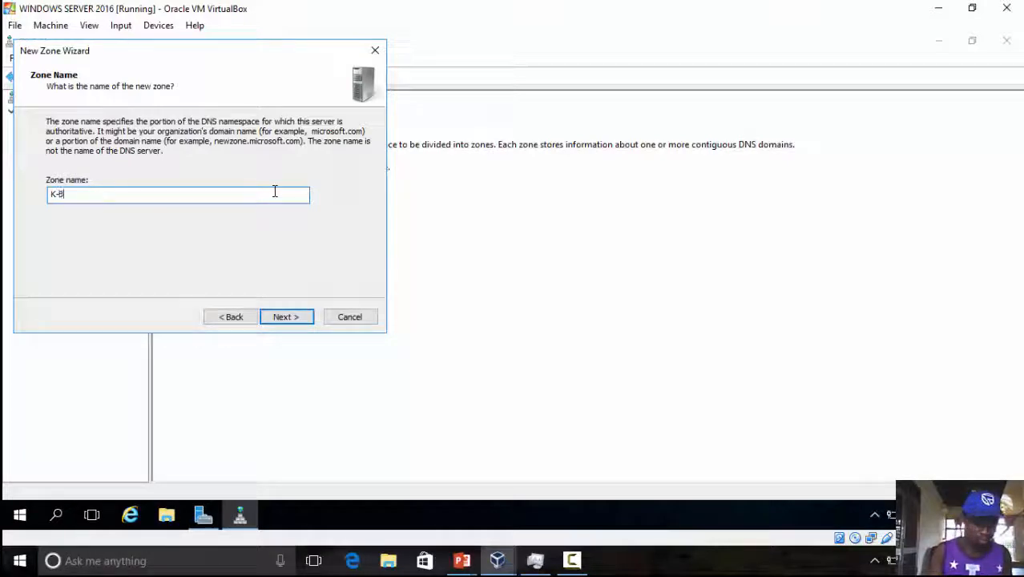
type("EST")
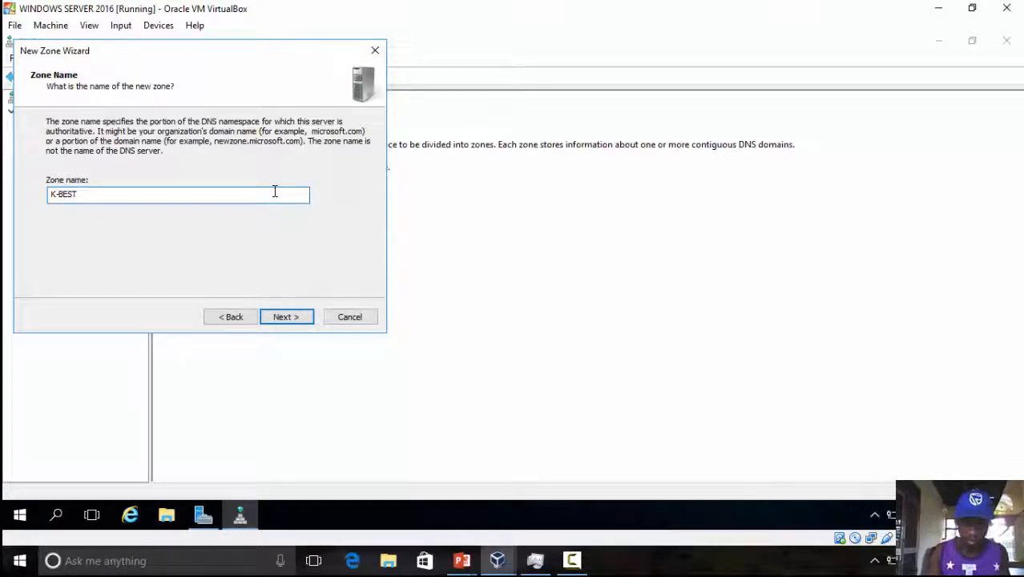
type(".COM")
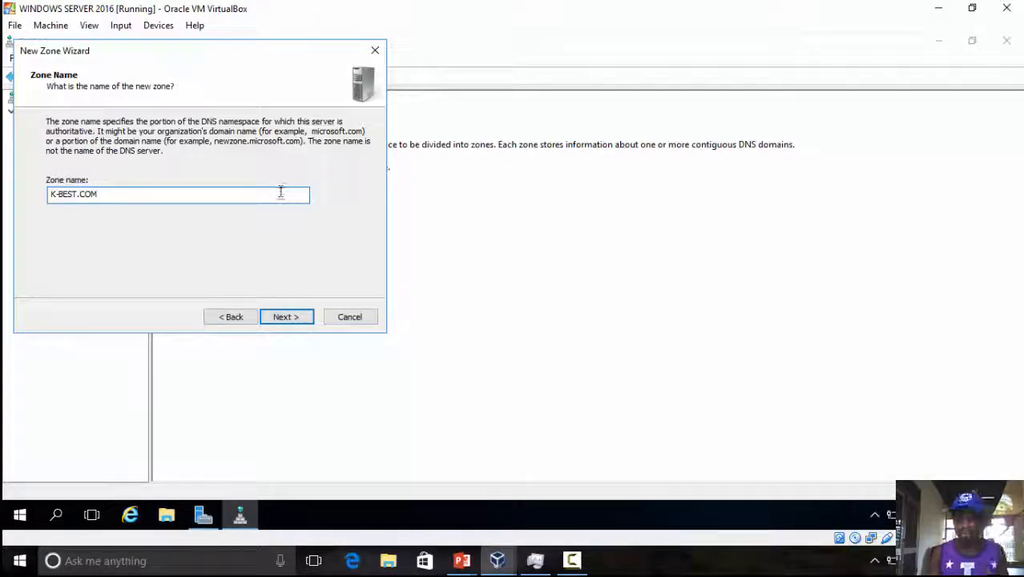
left_click(298, 320)
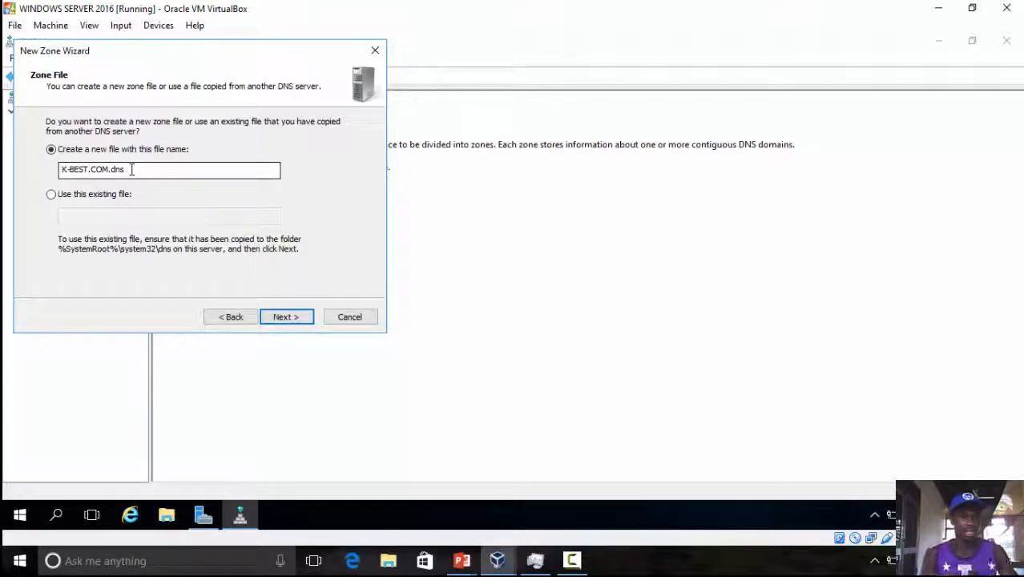
left_click(280, 317)
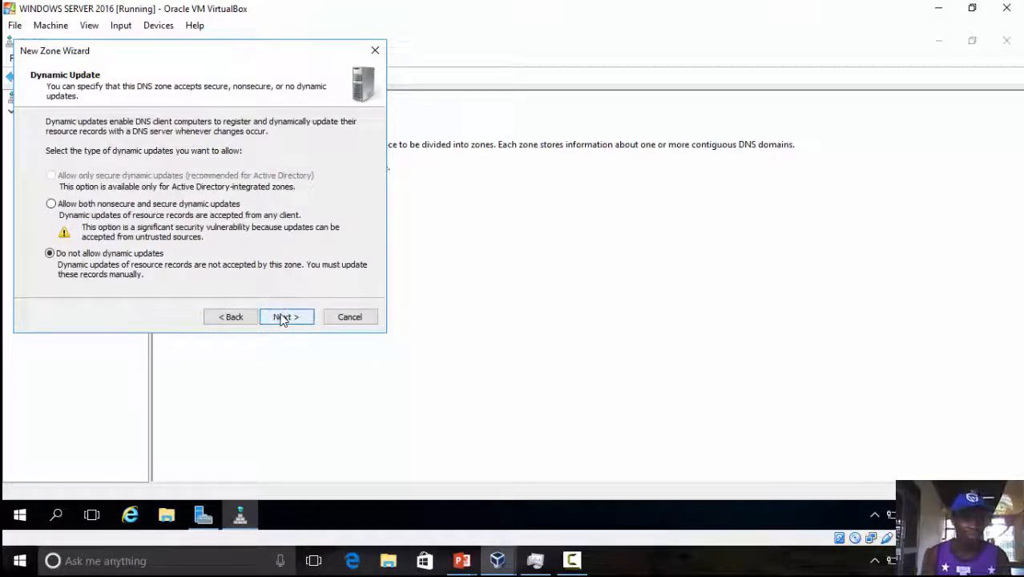
- Allow both nonsecure and secure dynamic updates, check the zone summary, and finish creating the forward lookup zone
left_click(53, 205)
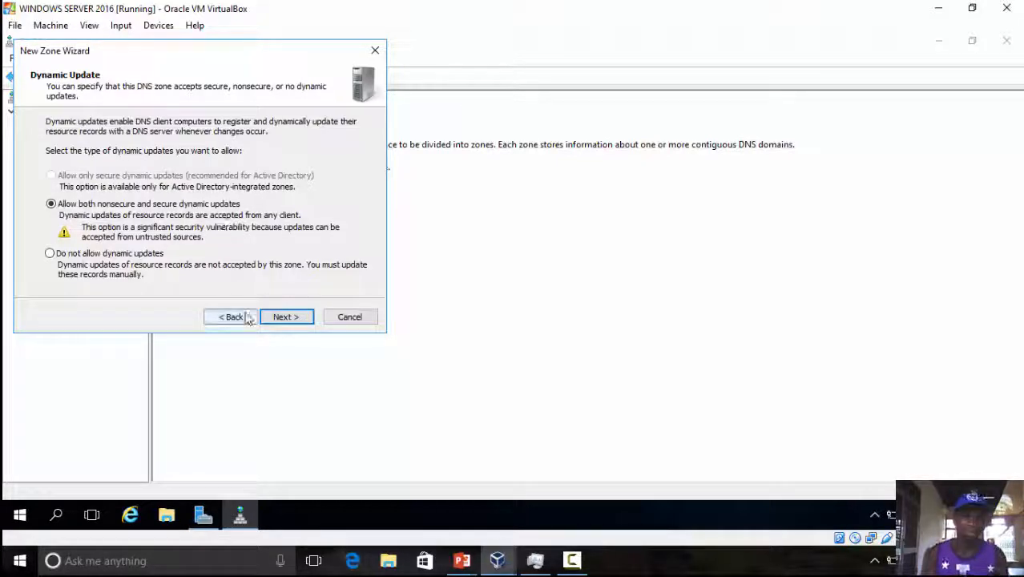
left_click(271, 317)
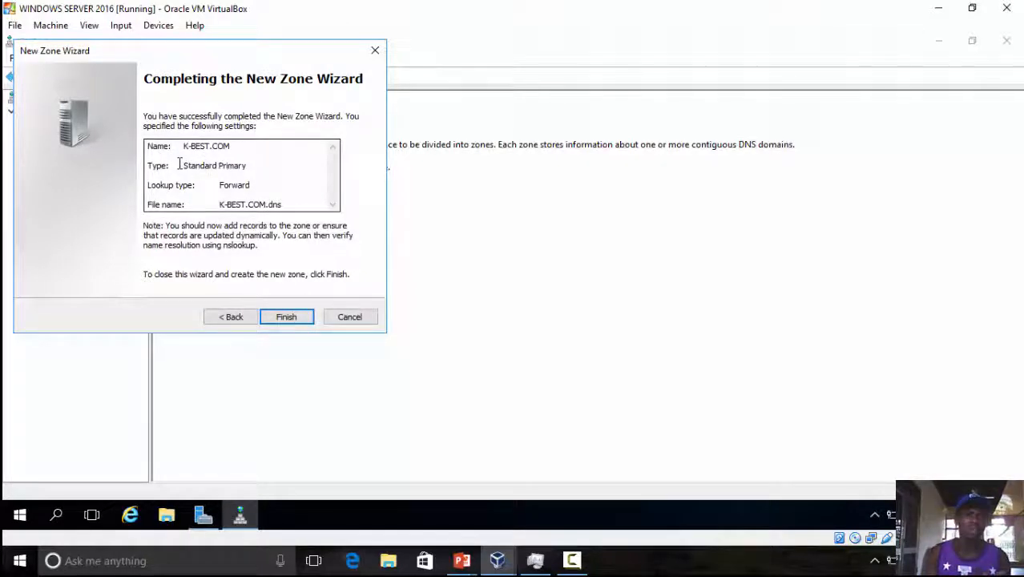
left_click_drag(181, 147, 256, 188)
left_click(219, 186)
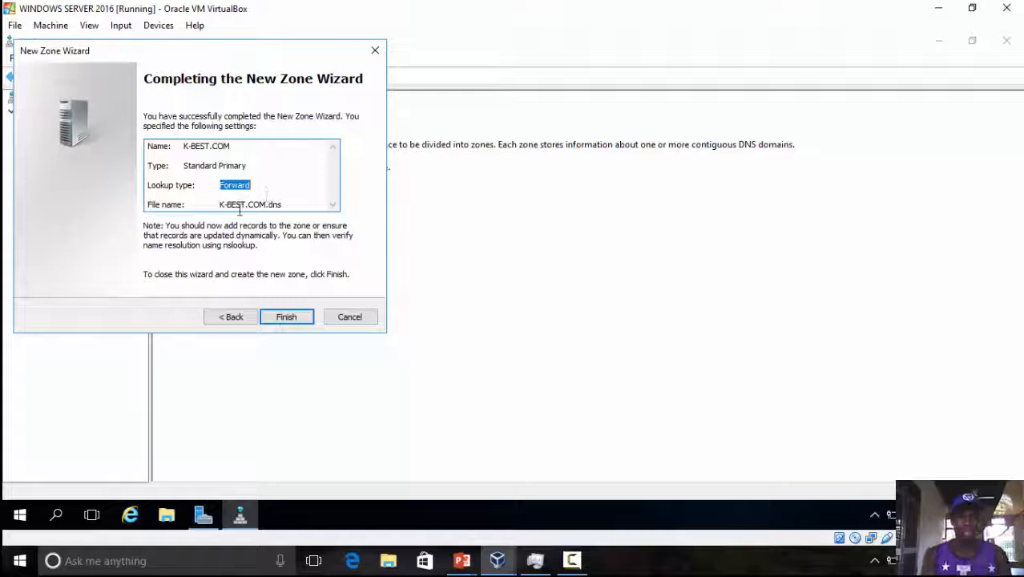
left_click(288, 316)
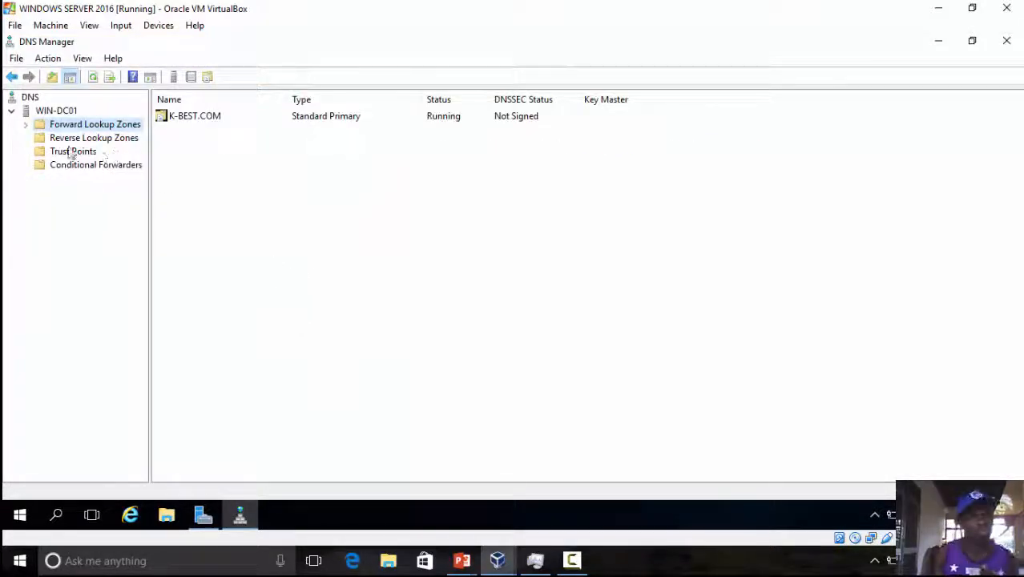
- Expand Forward Lookup Zones and open the K-BEST.COM zone to view its records
left_click(30, 127)
left_click(48, 140)
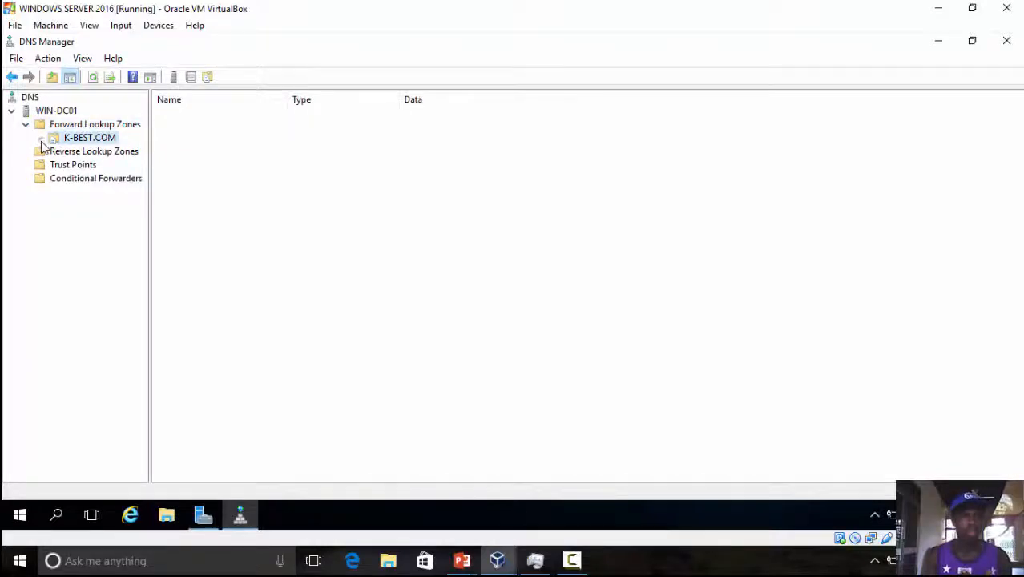
left_click(25, 125)
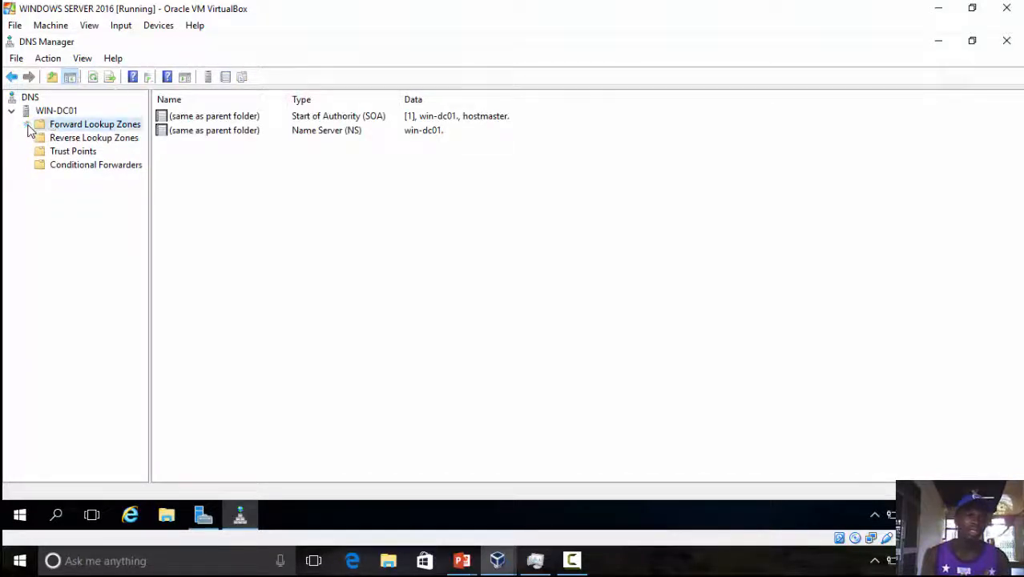
left_click(26, 124)
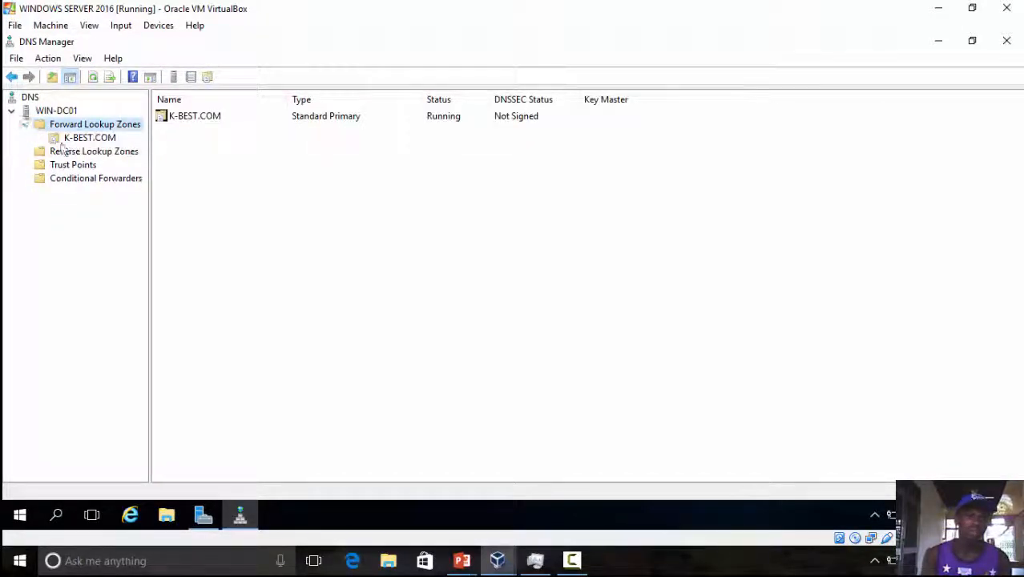
left_click(68, 139)
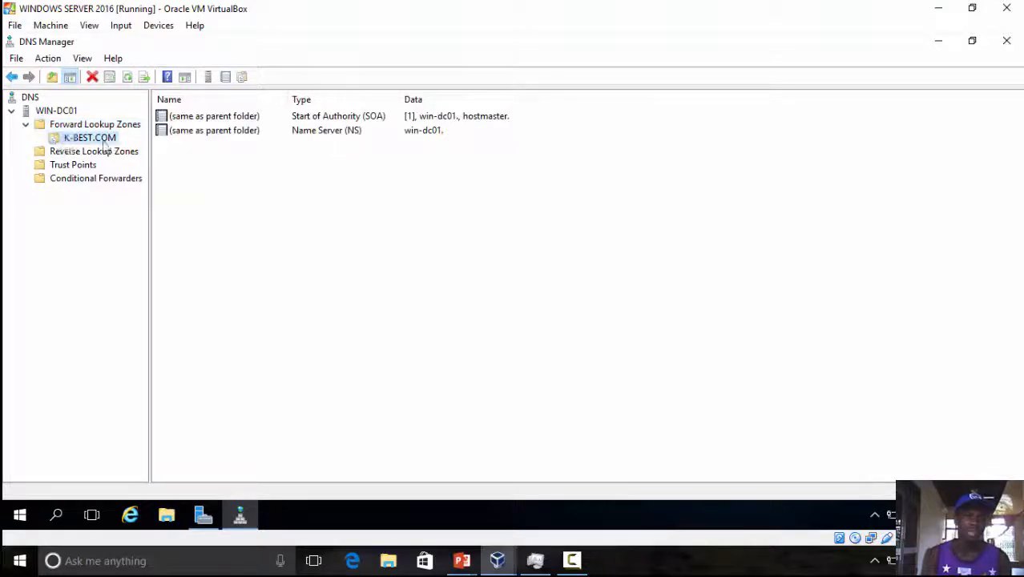
- Examine the Start of Authority and Name Server records of K-BEST.COM, sorting the records by type
left_click(279, 133)
left_click(283, 118)
left_click(286, 135)
left_click(288, 120)
left_click(284, 134)
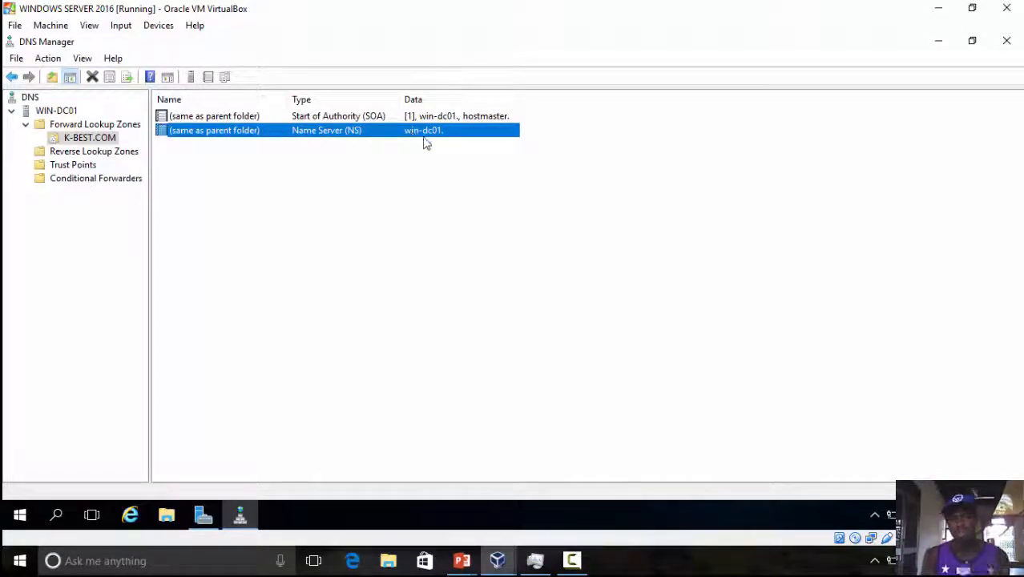
left_click(346, 100)
left_click(374, 135)
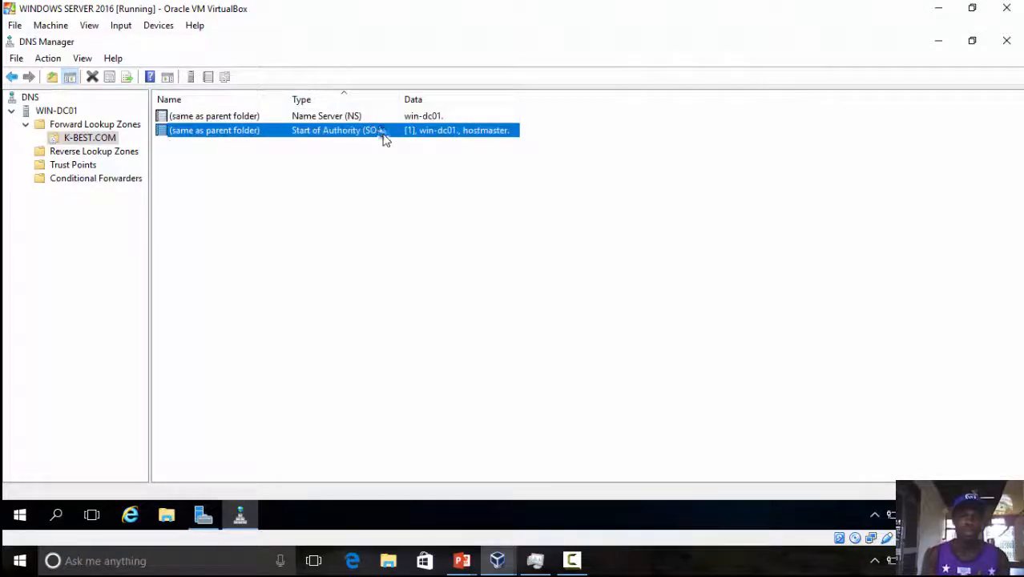
left_click(346, 116)
left_click(350, 130)
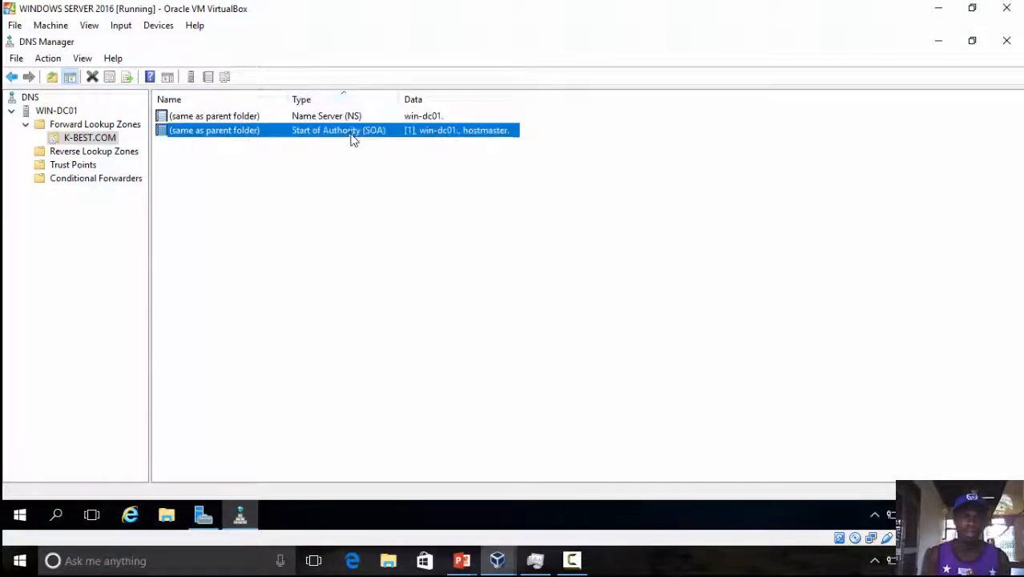
left_click(340, 101)
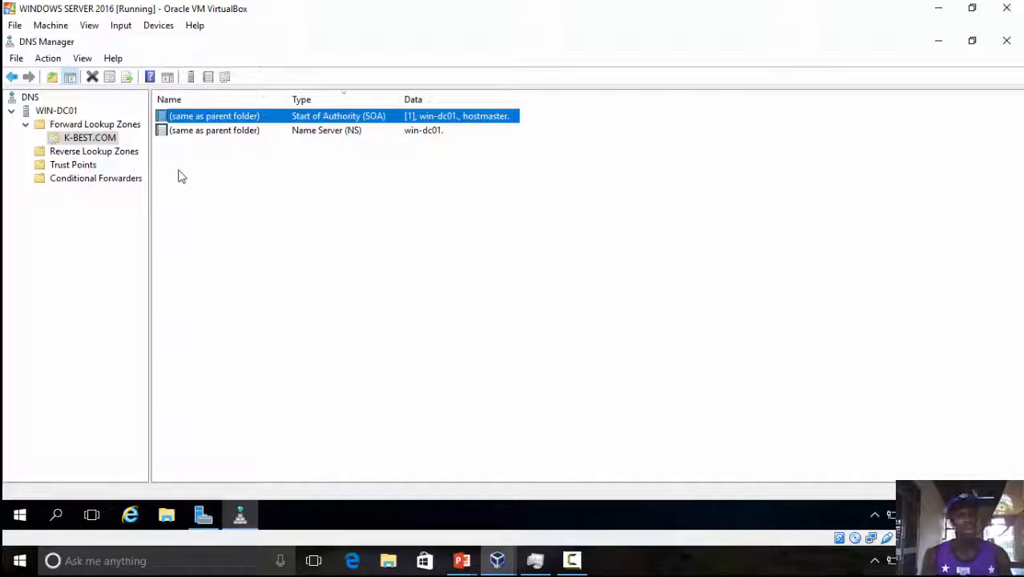
- Start a new zone under Reverse Lookup Zones and accept Primary zone as its type
left_click(81, 152)
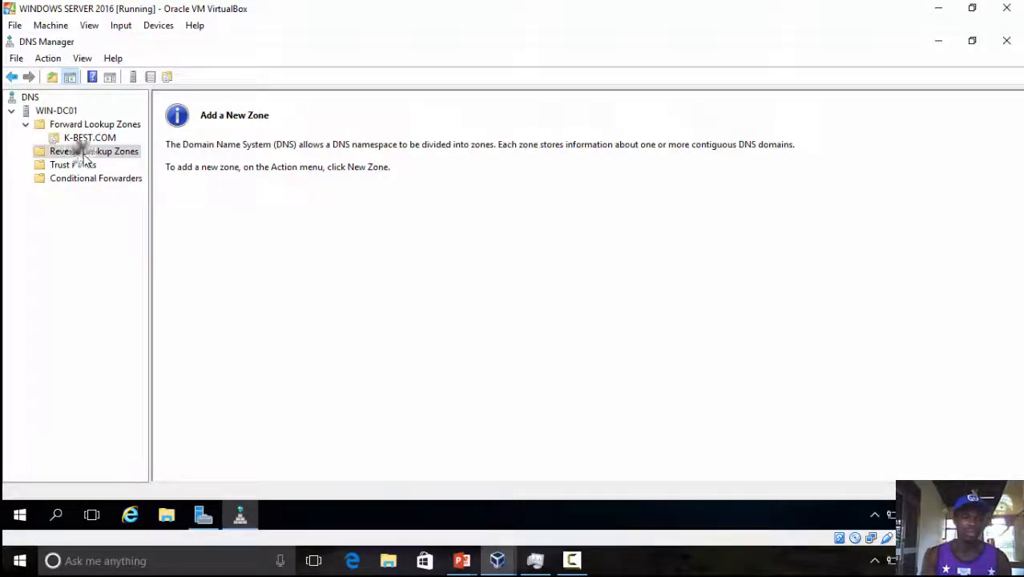
right_click(84, 155)
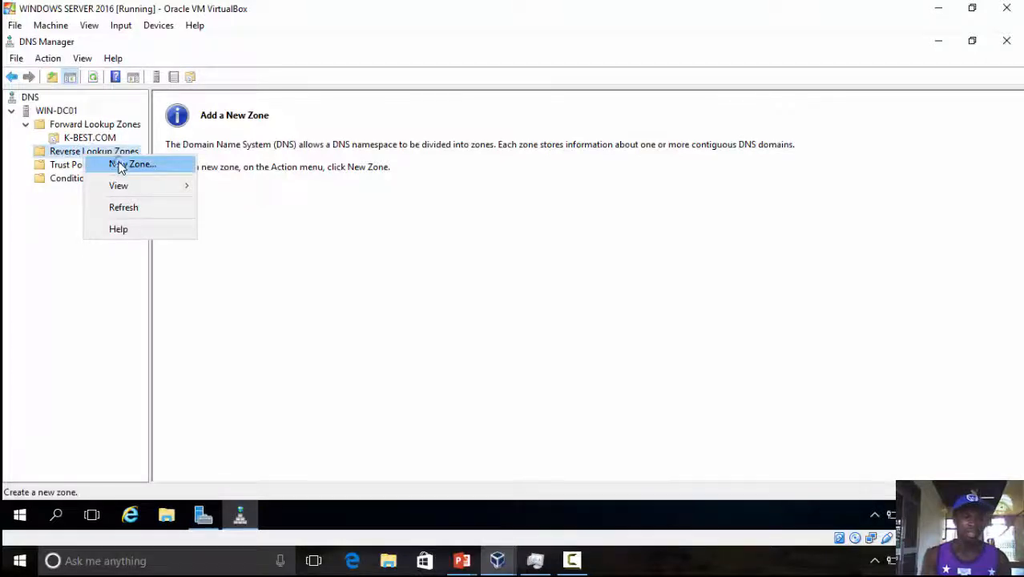
left_click(122, 165)
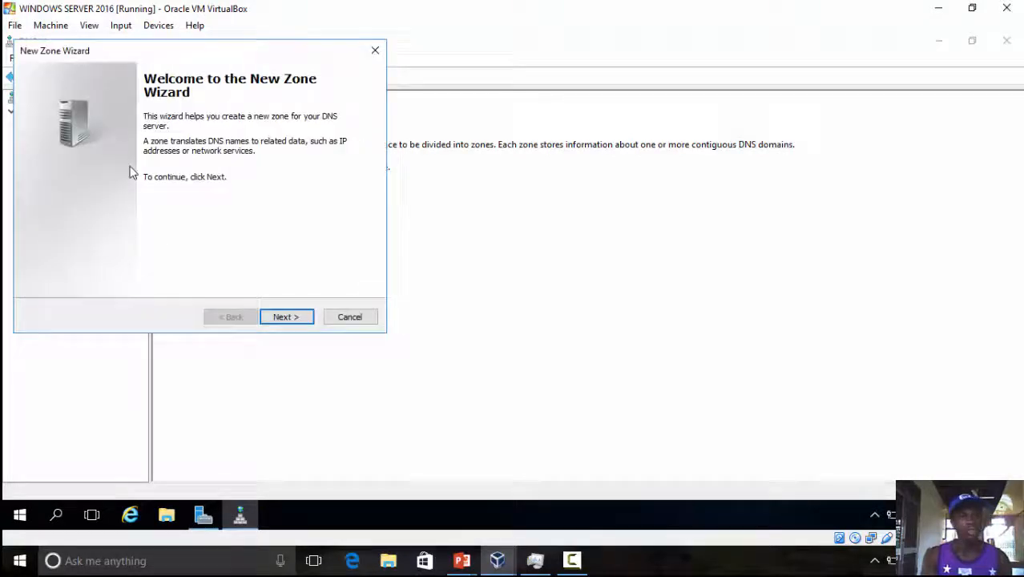
left_click(282, 318)
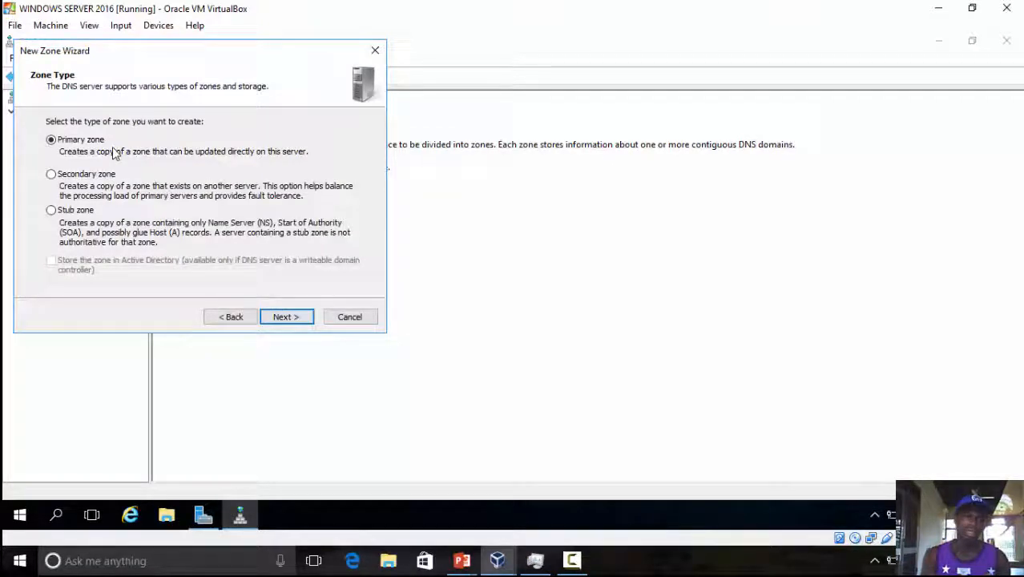
left_click(303, 324)
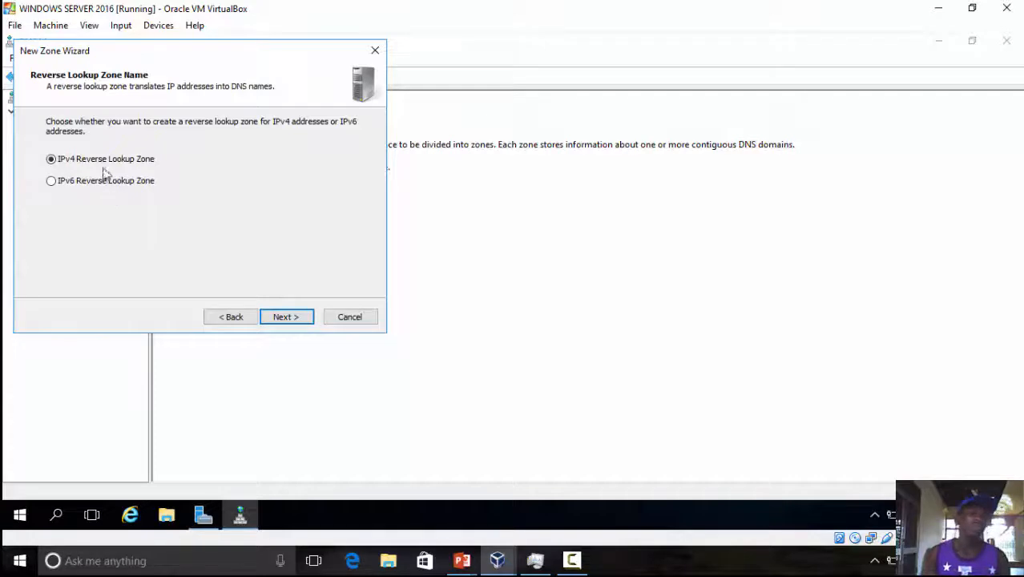
- Choose an IPv4 reverse lookup zone and identify it with the network ID 192.168.1
left_click(296, 321)
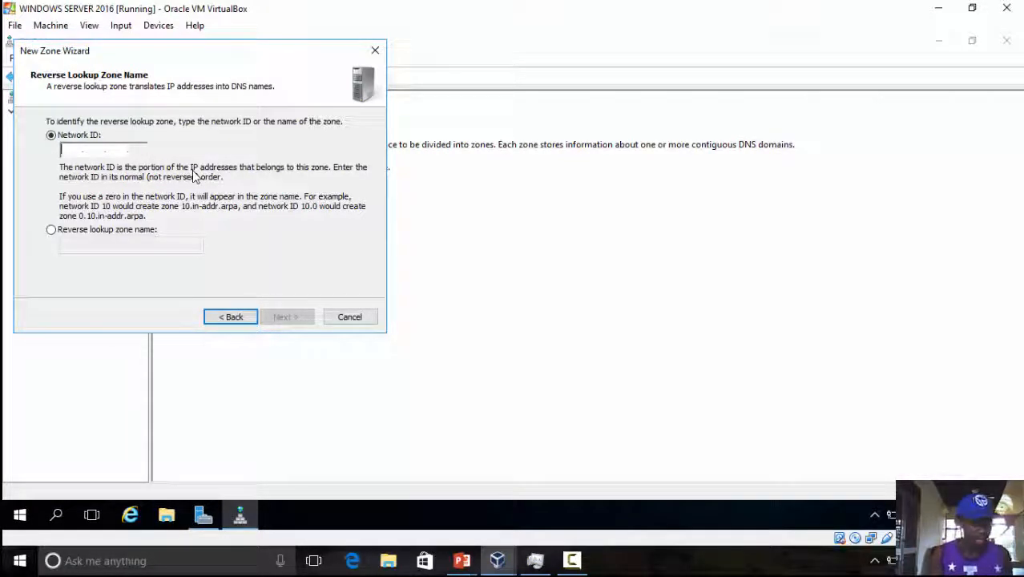
type("192.16")
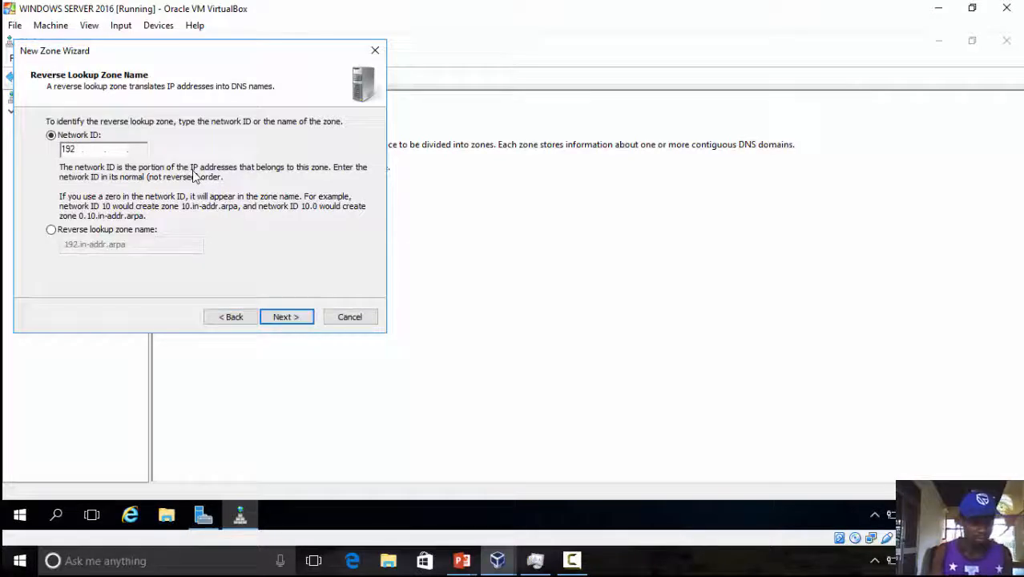
type("8.")
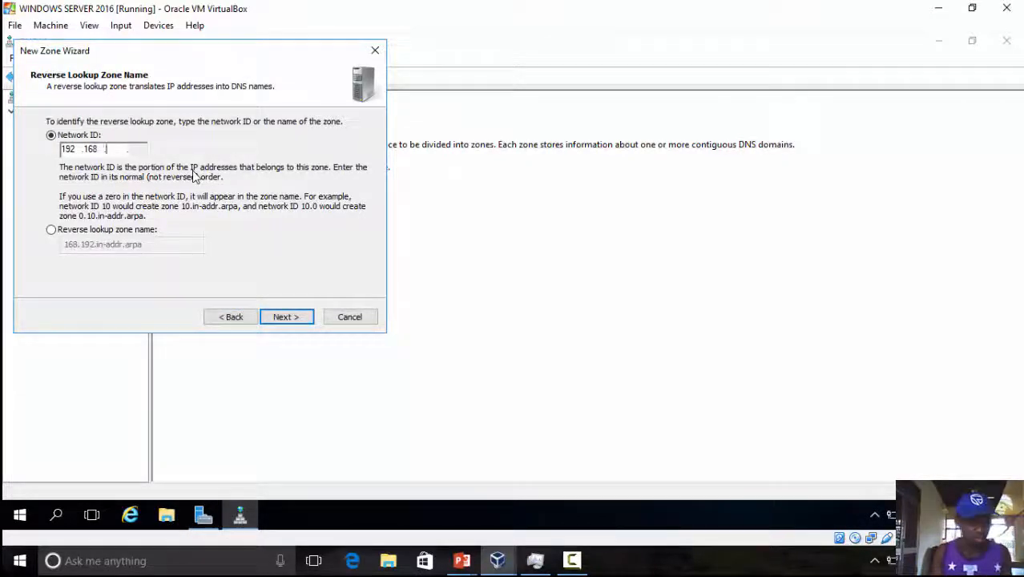
type("1")
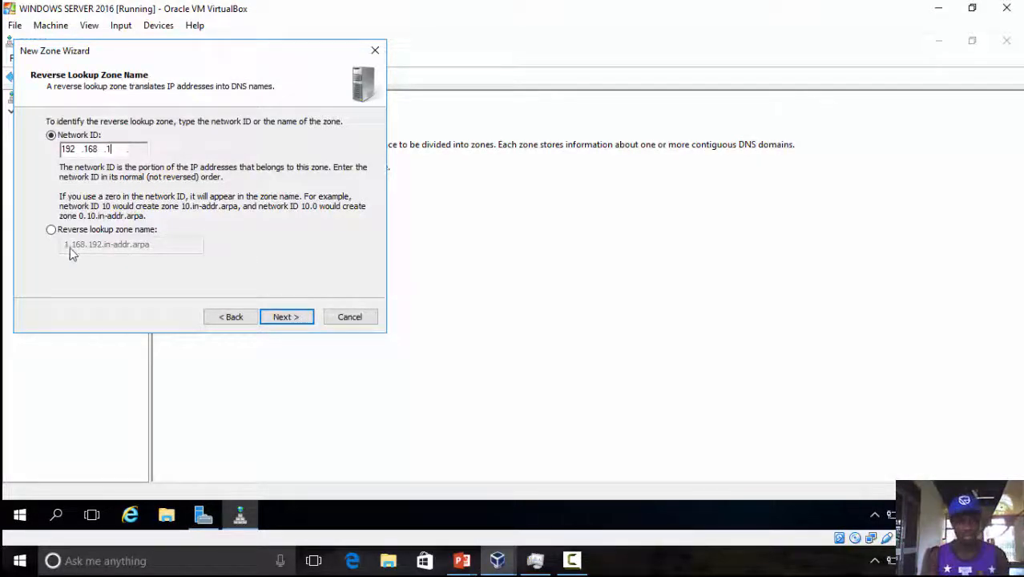
left_click(282, 316)
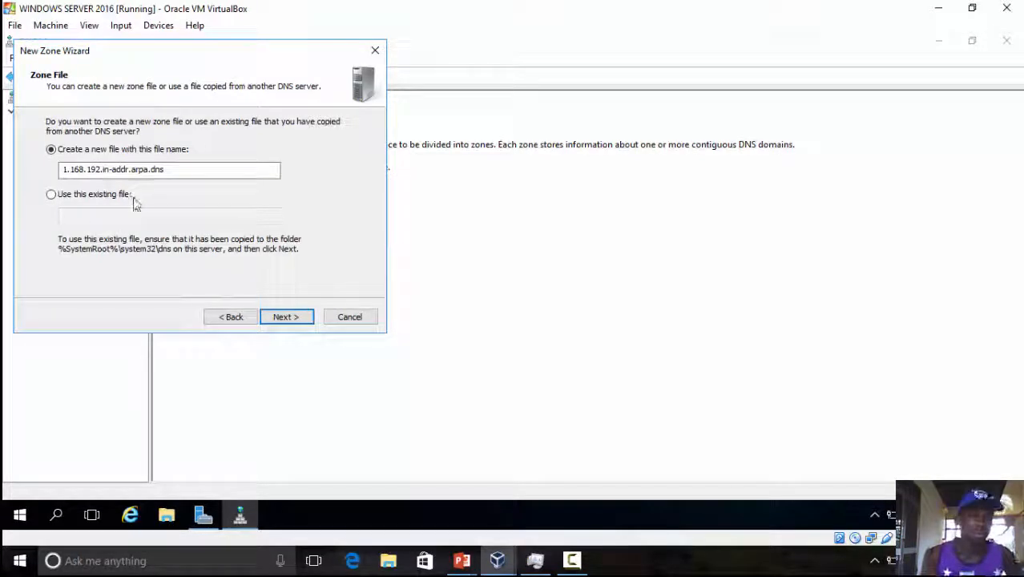
- Accept the new zone file name, allow both nonsecure and secure dynamic updates, and finish creating the reverse lookup zone
left_click(281, 316)
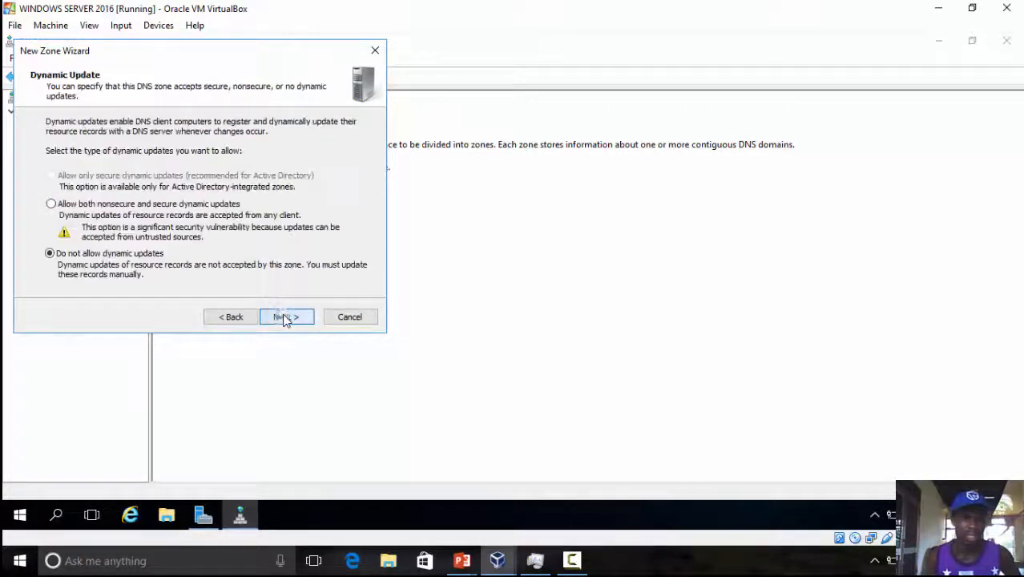
left_click(52, 204)
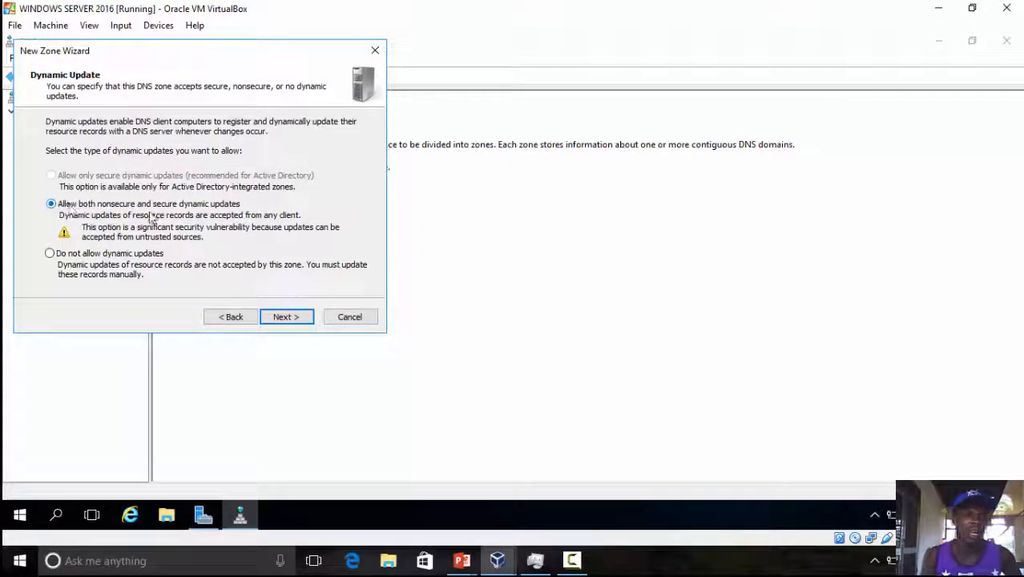
left_click(290, 317)
left_click(286, 317)
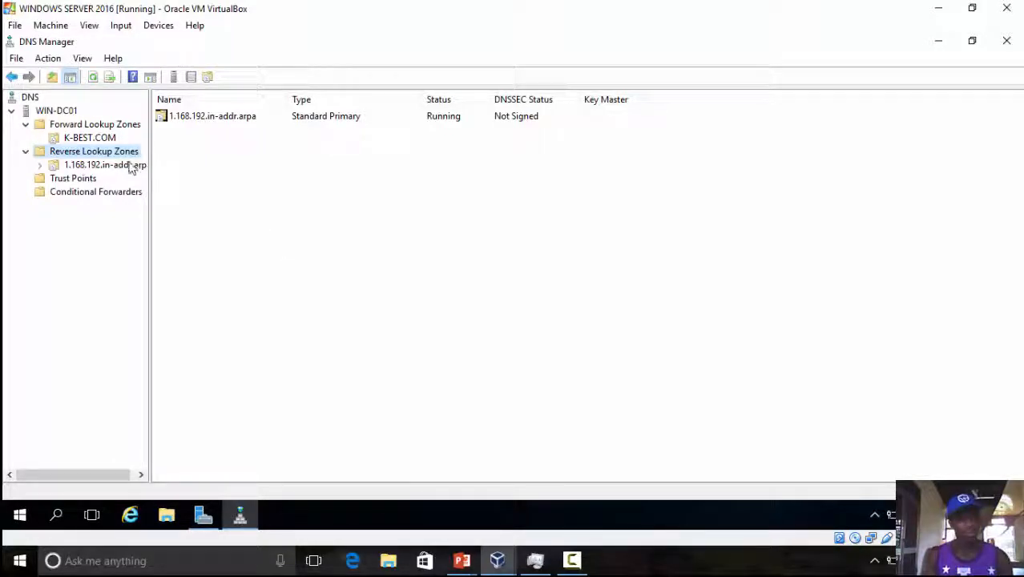
- Start a new host (A) record in the K-BEST.COM zone and name it WIN-DC01
left_click(89, 138)
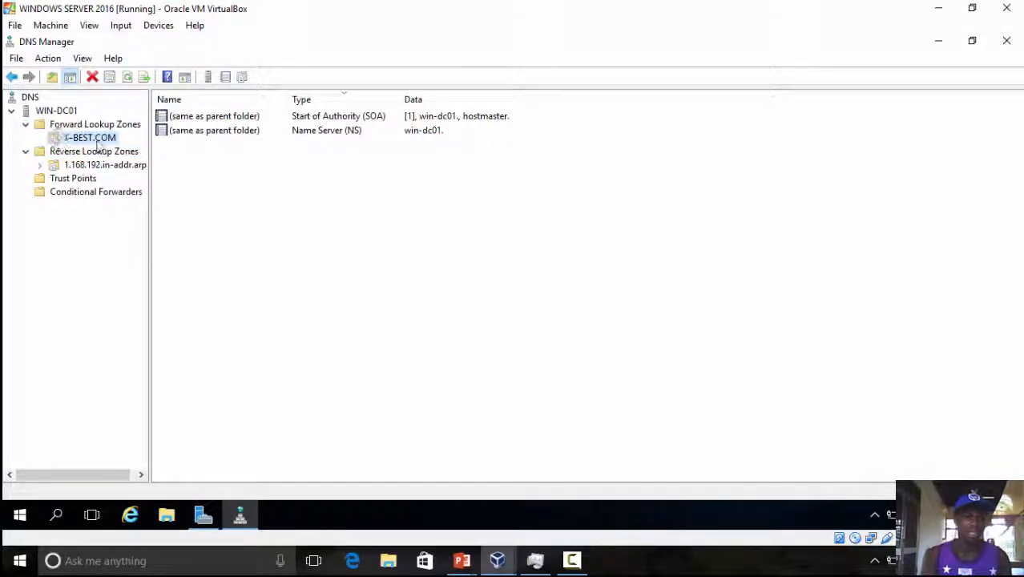
right_click(170, 166)
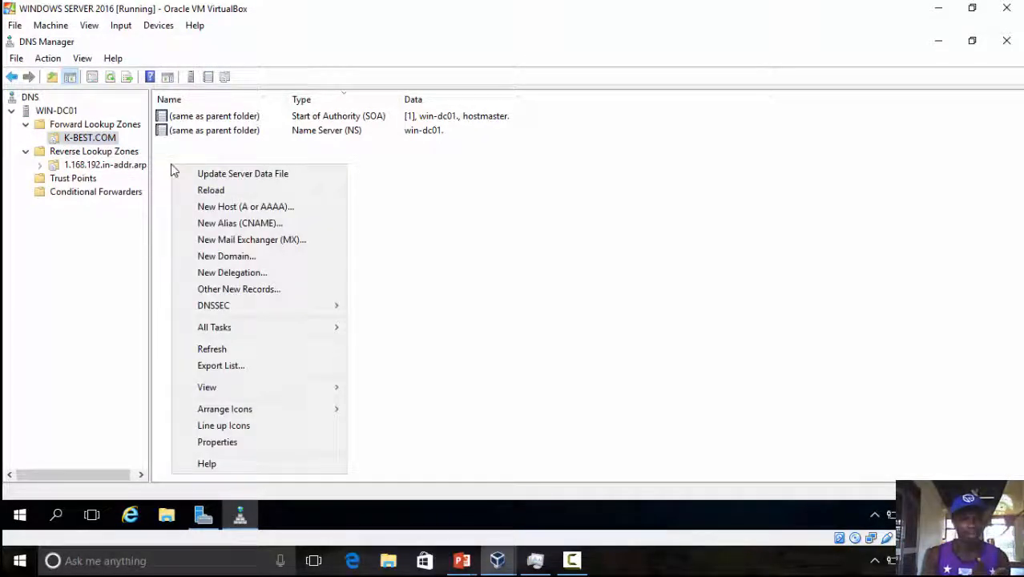
left_click(210, 206)
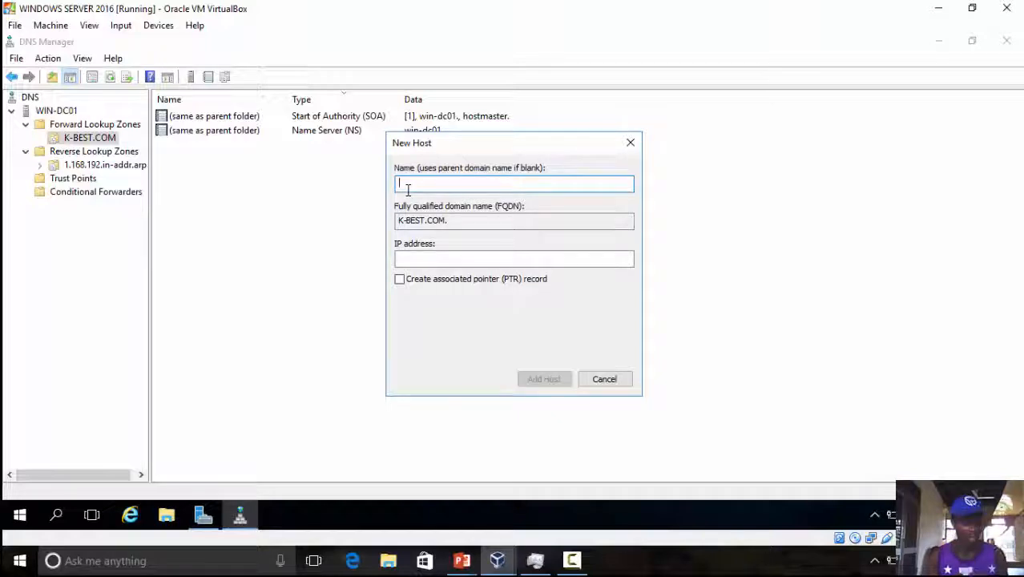
type("WIN")
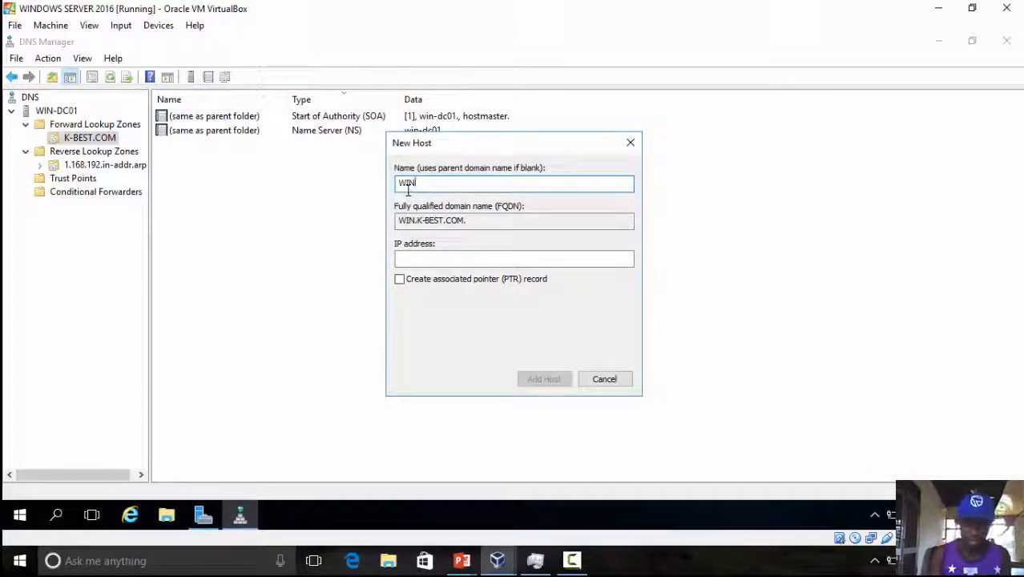
type("-DC01")
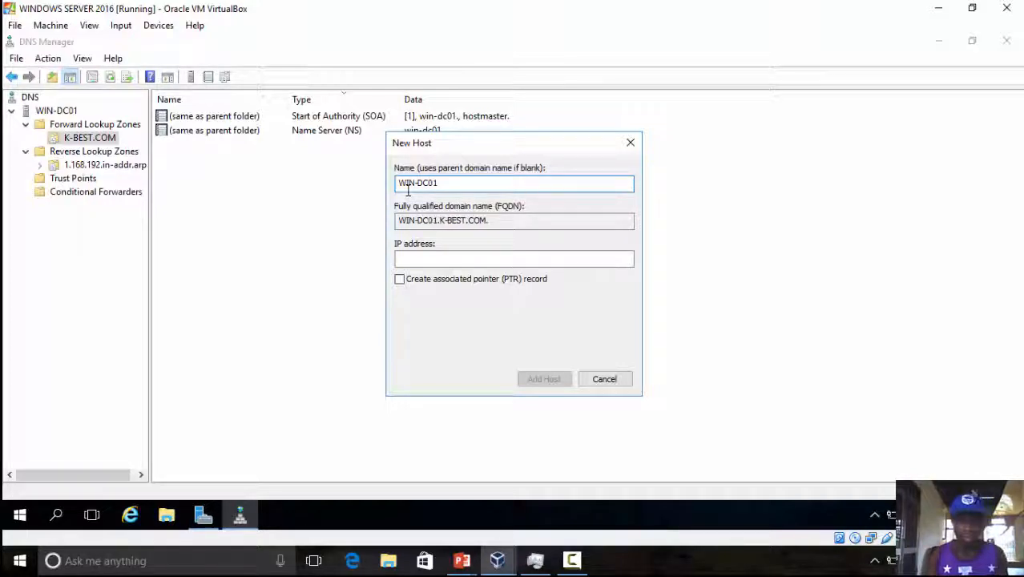
- Set the new host's IP address to 192.168.1.2
left_click(416, 258)
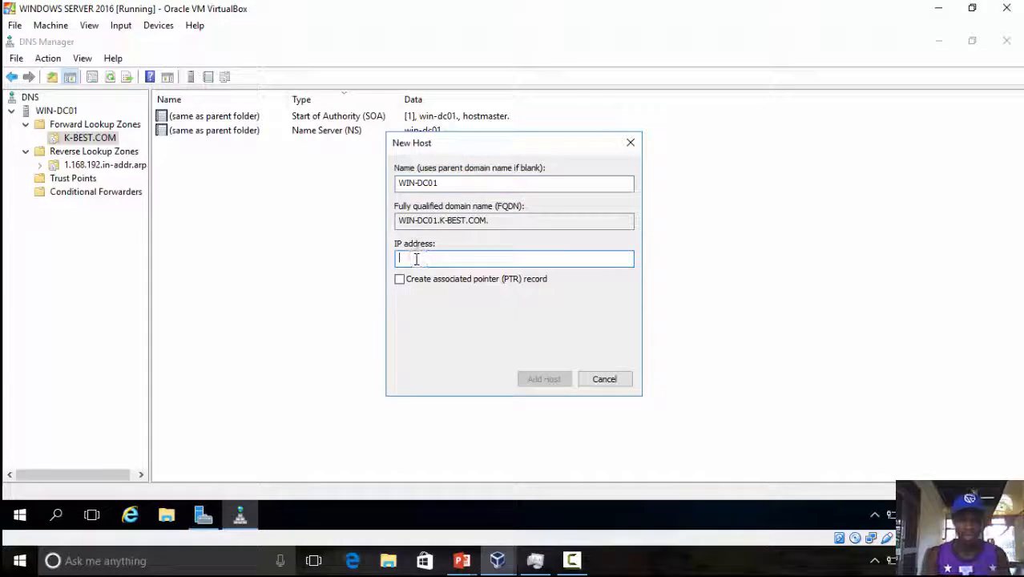
type("192.168.")
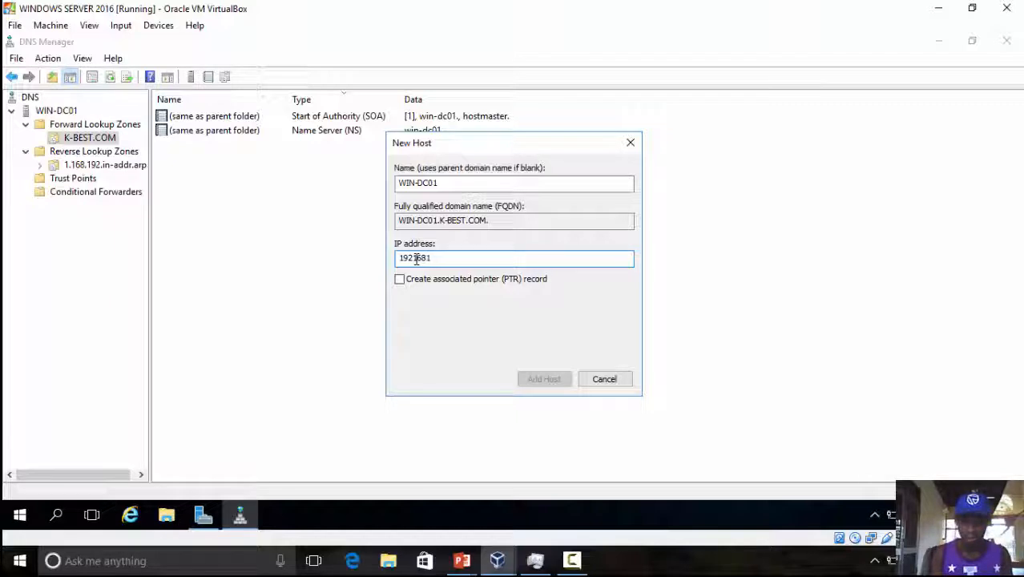
type("1.2")
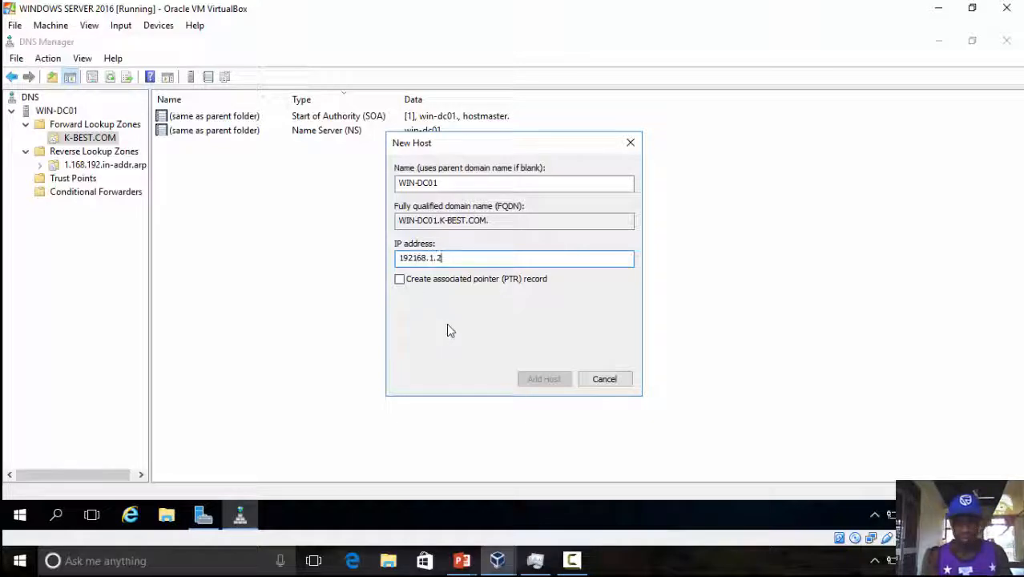
left_click(411, 257)
type(".")
left_click(483, 261)
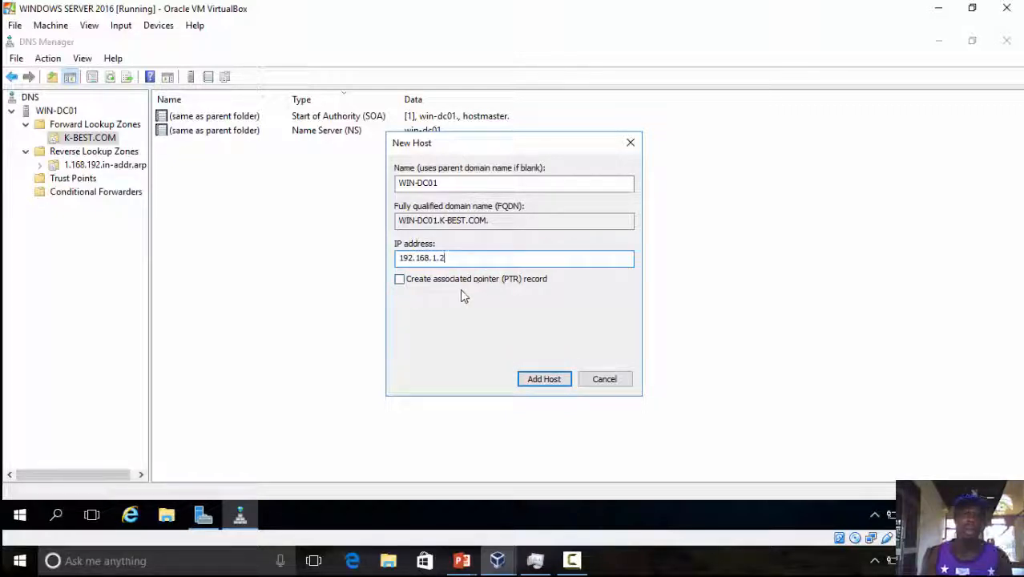
- Include an associated pointer (PTR) record, add the host, and select the new WIN-DC01 record in the zone
left_click(399, 281)
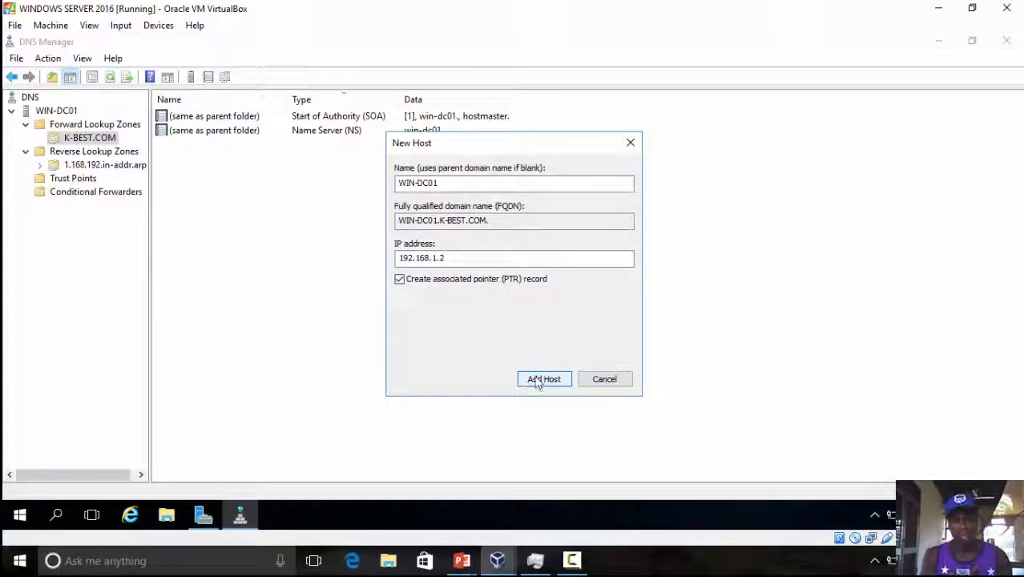
left_click(536, 381)
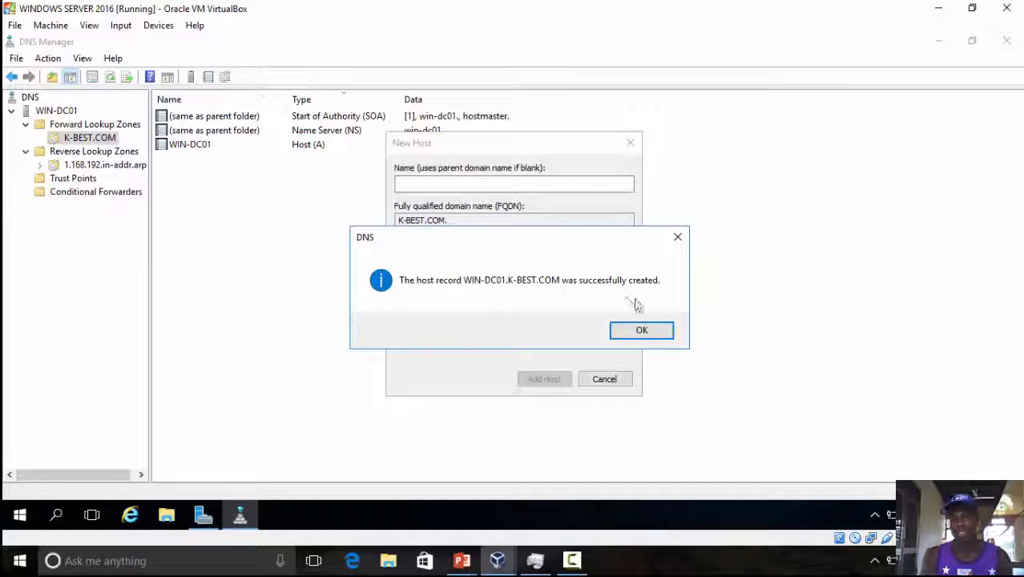
left_click(663, 338)
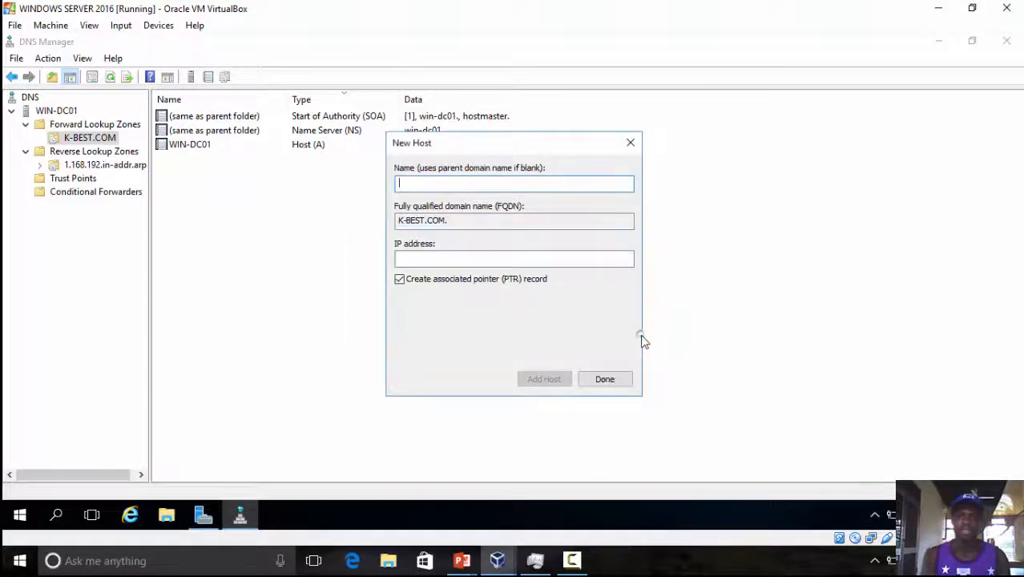
left_click(617, 379)
left_click(194, 149)
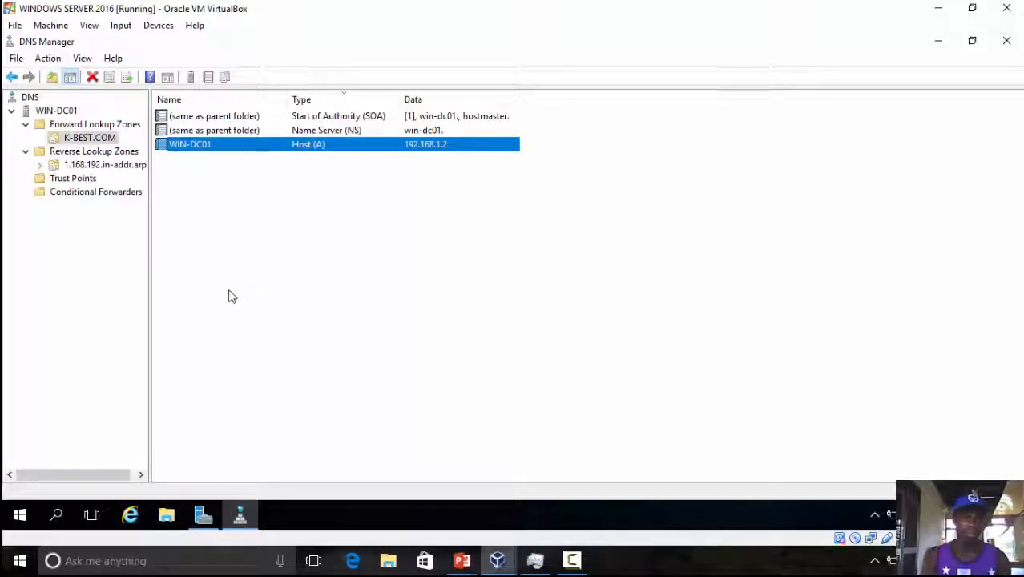
- View the Trust Points and Conditional Forwarders folders, and switch to the running PowerPoint slide show
left_click(53, 180)
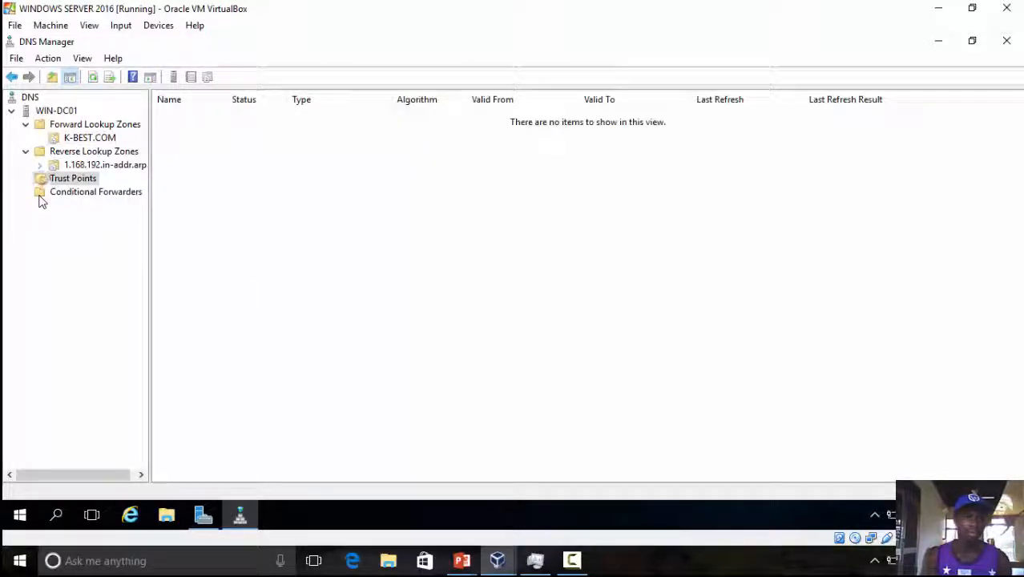
left_click(40, 194)
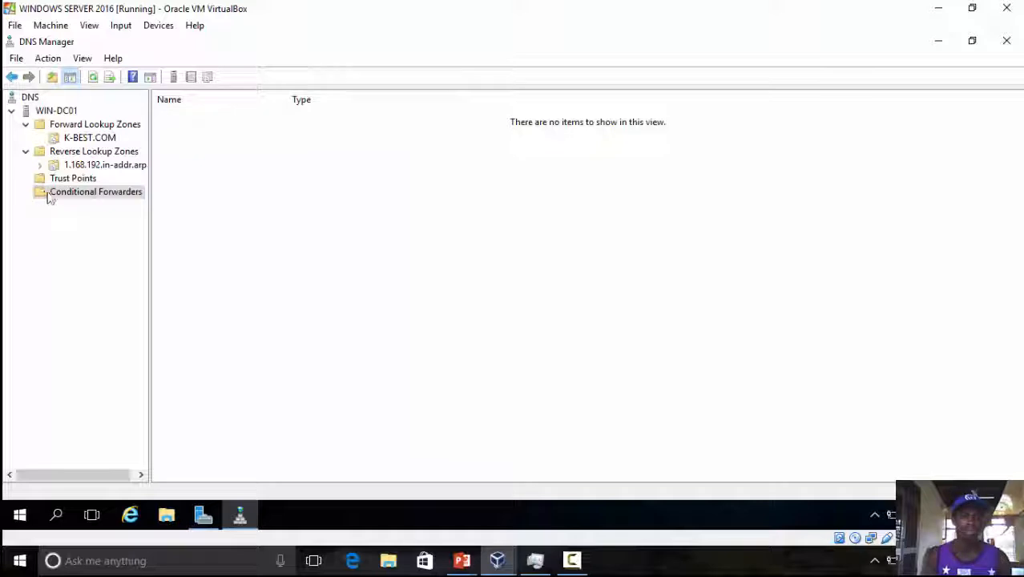
mouse_move(456, 561)
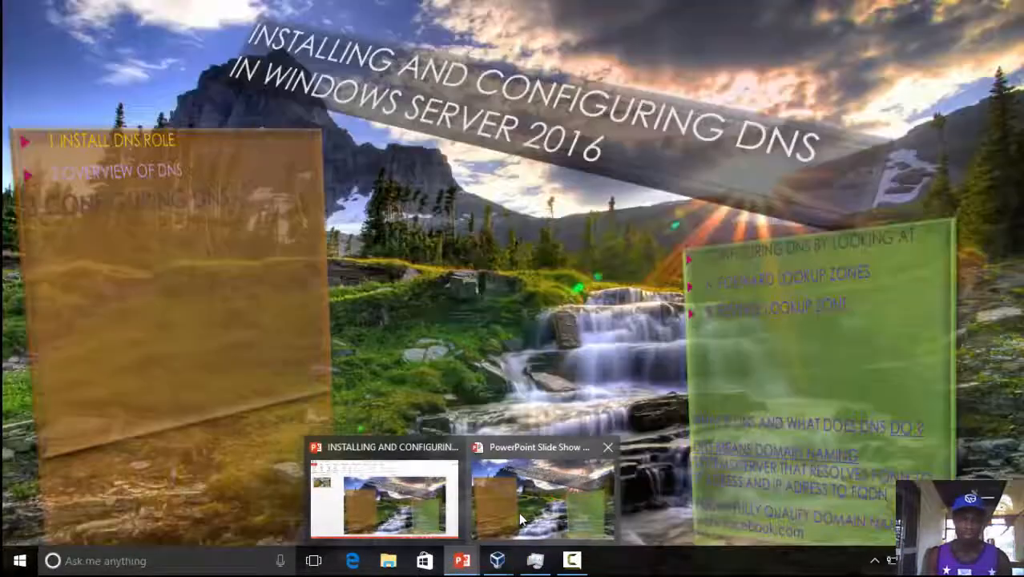
left_click(518, 512)
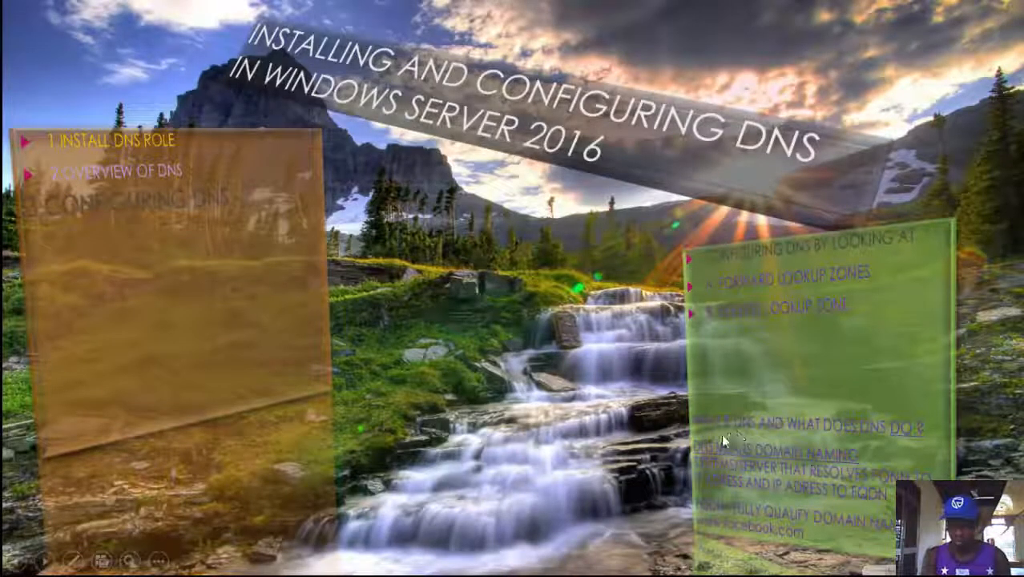